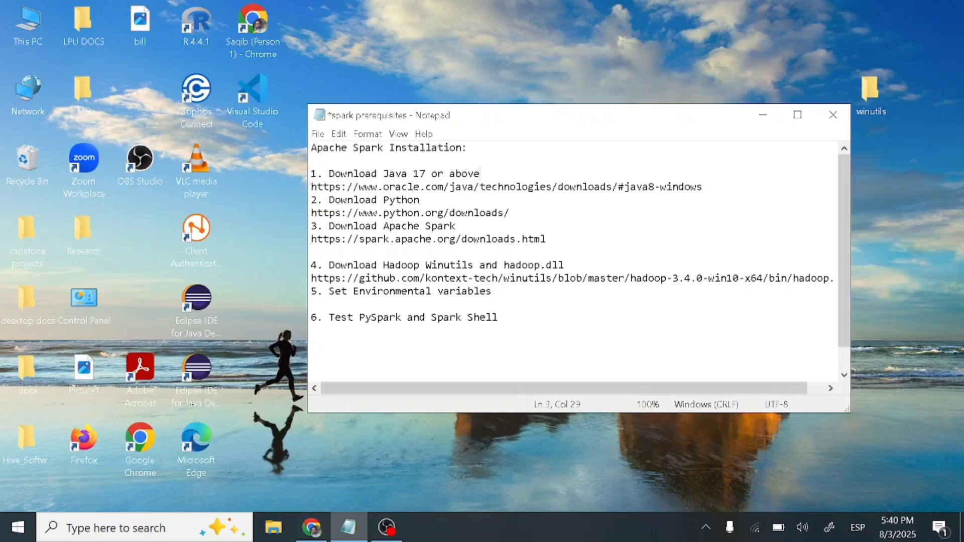
- Review the Apache Spark prerequisites listed in the note, highlighting the Java 17 entry and the Hadoop Winutils and hadoop.dll entry
{"action": "key", "text": "shift+Home"}
{"action": "key", "text": "shift+Right"}
{"action": "key", "text": "shift+Right"}
{"action": "key", "text": "shift+Right"}
{"action": "key", "text": "shift+Right"}
{"action": "key", "text": "shift+Right"}
{"action": "key", "text": "shift+Right"}
{"action": "key", "text": "shift+Right"}
{"action": "key", "text": "shift+Right"}
{"action": "key", "text": "shift+Right"}
{"action": "key", "text": "shift+Right"}
{"action": "key", "text": "shift+Right"}
{"action": "key", "text": "shift+Right"}
{"action": "key", "text": "shift+Right"}
{"action": "key", "text": "shift+Right"}
{"action": "key", "text": "shift+Right"}
{"action": "key", "text": "shift+Right"}
{"action": "key", "text": "End"}
{"action": "key", "text": "Down"}
{"action": "key", "text": "Down"}
{"action": "key", "text": "Down"}
{"action": "key", "text": "Down"}
{"action": "key", "text": "ctrl+shift+Left"}
{"action": "key", "text": "ctrl+shift+Left"}
{"action": "key", "text": "ctrl+shift+Left"}
{"action": "key", "text": "ctrl+shift+Left"}
{"action": "left_click", "coordinate": [564, 265]}
{"action": "key", "text": "shift+Home"}
{"action": "key", "text": "shift+Right"}
{"action": "key", "text": "shift+Right"}
{"action": "key", "text": "shift+Right"}
{"action": "key", "text": "shift+Right"}
{"action": "key", "text": "shift+Right"}
{"action": "key", "text": "shift+Right"}
{"action": "key", "text": "shift+Right"}
{"action": "key", "text": "shift+Right"}
{"action": "key", "text": "shift+Right"}
{"action": "key", "text": "shift+Right"}
{"action": "key", "text": "shift+Right"}
{"action": "key", "text": "shift+Right"}
{"action": "key", "text": "shift+Right"}
{"action": "key", "text": "shift+Right"}
{"action": "key", "text": "shift+Right"}
{"action": "key", "text": "shift+Left"}
{"action": "key", "text": "shift+Left"}
{"action": "key", "text": "shift+Left"}
{"action": "key", "text": "shift+Left"}
{"action": "key", "text": "shift+Left"}
{"action": "key", "text": "shift+Left"}
{"action": "key", "text": "shift+Left"}
{"action": "key", "text": "shift+Left"}
{"action": "key", "text": "shift+Left"}
{"action": "key", "text": "shift+Left"}
{"action": "key", "text": "shift+Left"}
{"action": "key", "text": "shift+Left"}
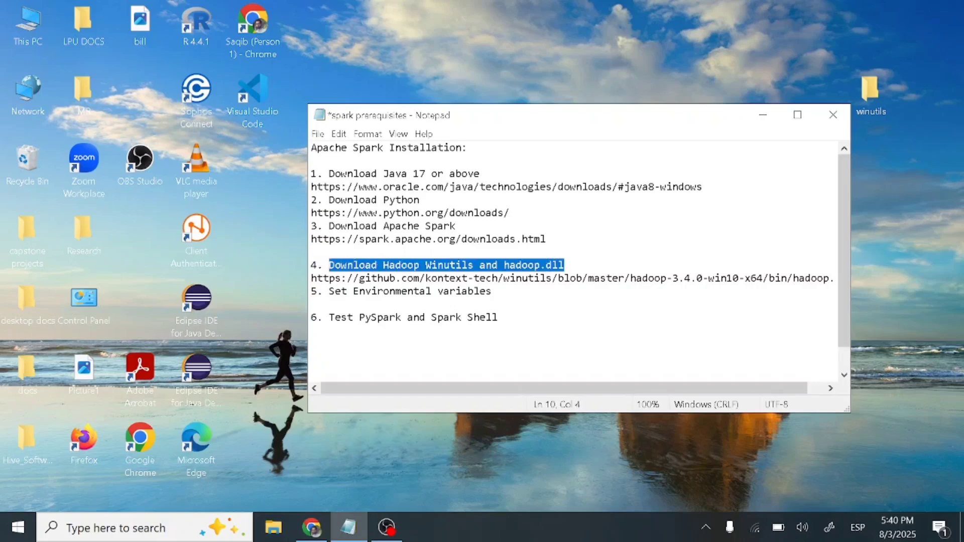
{"action": "key", "text": "shift+Left"}
{"action": "key", "text": "shift+Left"}
{"action": "key", "text": "shift+Left"}
- Copy the Oracle Java downloads link listed under the Java 17 item in the note
{"action": "left_click", "coordinate": [546, 239]}
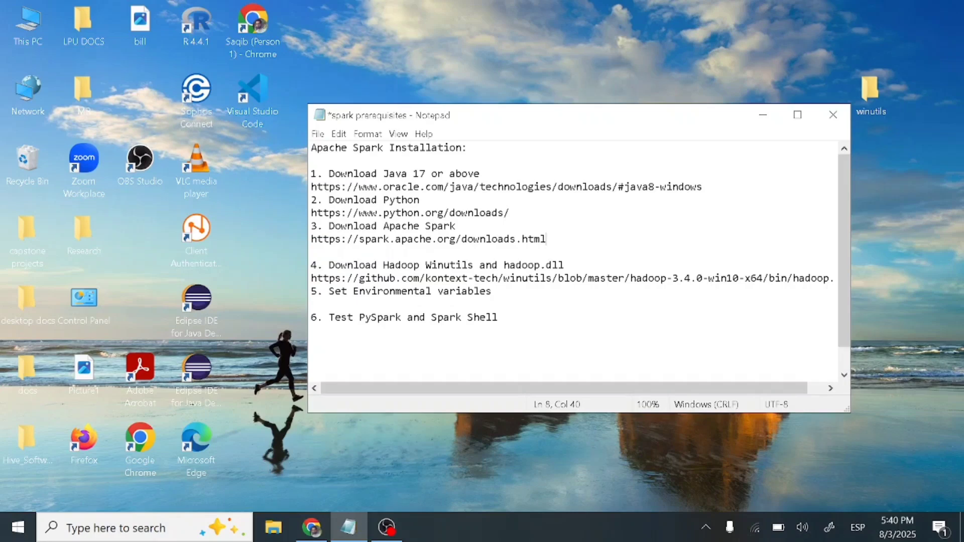
{"action": "key", "text": "ctrl+shift+Left"}
{"action": "key", "text": "ctrl+shift+Left"}
{"action": "key", "text": "ctrl+shift+Left"}
{"action": "key", "text": "ctrl+shift+Left"}
{"action": "key", "text": "ctrl+shift+Left"}
{"action": "key", "text": "ctrl+shift+Left"}
{"action": "key", "text": "ctrl+shift+Left"}
{"action": "key", "text": "ctrl+shift+Left"}
{"action": "key", "text": "ctrl+shift+Left"}
{"action": "key", "text": "ctrl+shift+Left"}
{"action": "key", "text": "ctrl+shift+Left"}
{"action": "key", "text": "ctrl+shift+Left"}
{"action": "key", "text": "ctrl+shift+Left"}
{"action": "key", "text": "ctrl+shift+Left"}
{"action": "key", "text": "ctrl+shift+Left"}
{"action": "key", "text": "ctrl+shift+Left"}
{"action": "key", "text": "ctrl+shift+Left"}
{"action": "key", "text": "ctrl+c"}
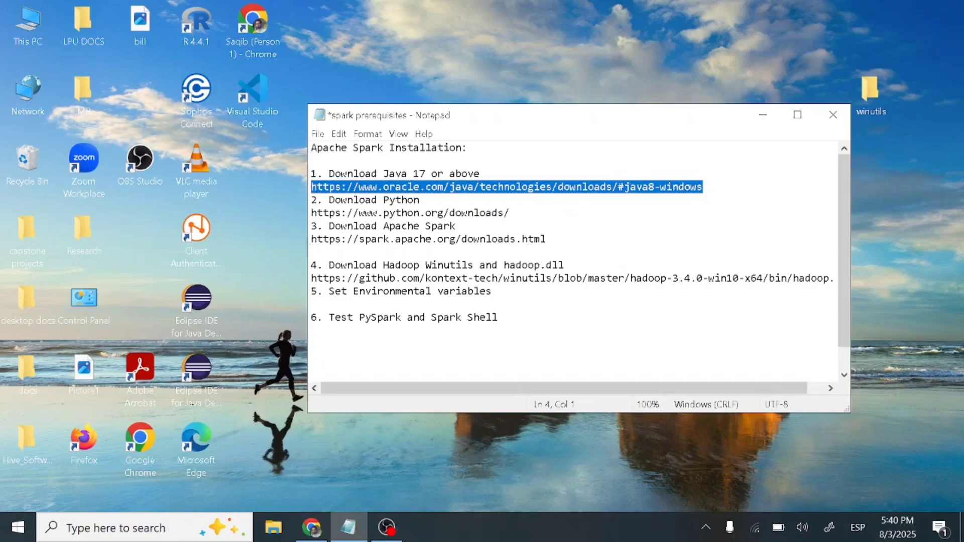
- Switch to Chrome and open the copied Oracle Java downloads link in a new tab
{"action": "left_click", "coordinate": [312, 527]}
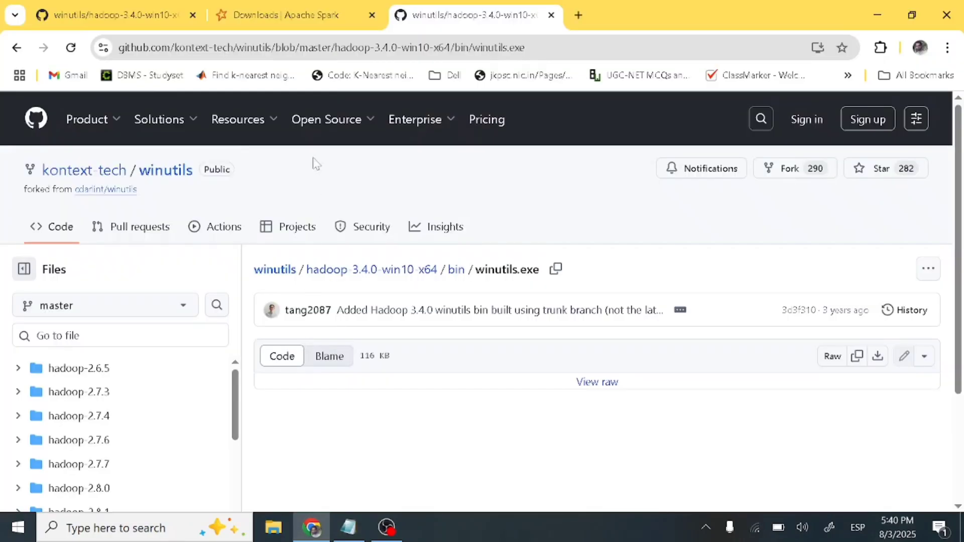
{"action": "left_click", "coordinate": [578, 14]}
{"action": "key", "text": "ctrl+v"}
{"action": "key", "text": "Return"}
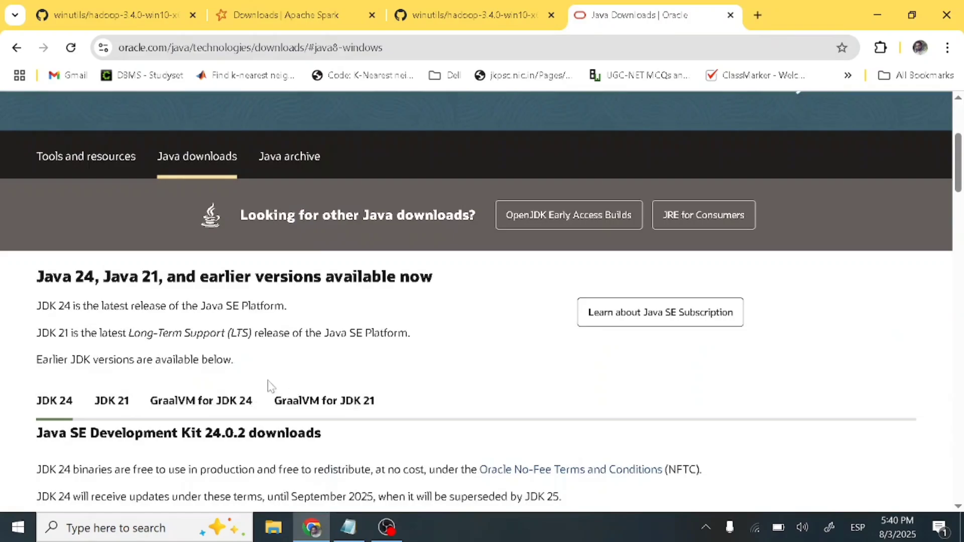
- Show the Windows downloads for Java 17 on the Oracle Java downloads page
{"action": "scroll", "coordinate": [266, 387], "scroll_direction": "down", "scroll_amount": 5}
{"action": "scroll", "coordinate": [257, 362], "scroll_direction": "down", "scroll_amount": 5}
{"action": "scroll", "coordinate": [254, 362], "scroll_direction": "down", "scroll_amount": 10}
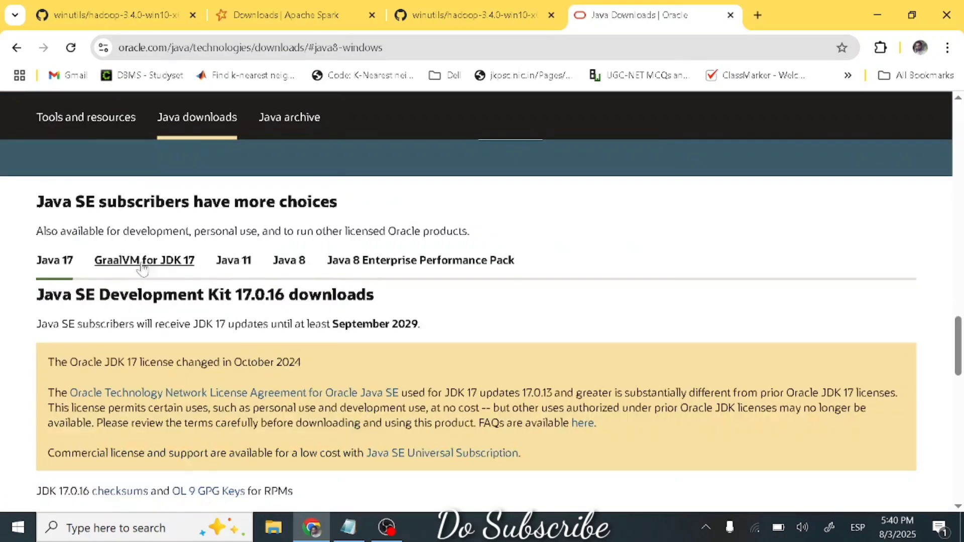
{"action": "left_click", "coordinate": [54, 261]}
{"action": "scroll", "coordinate": [161, 307], "scroll_direction": "down", "scroll_amount": 4}
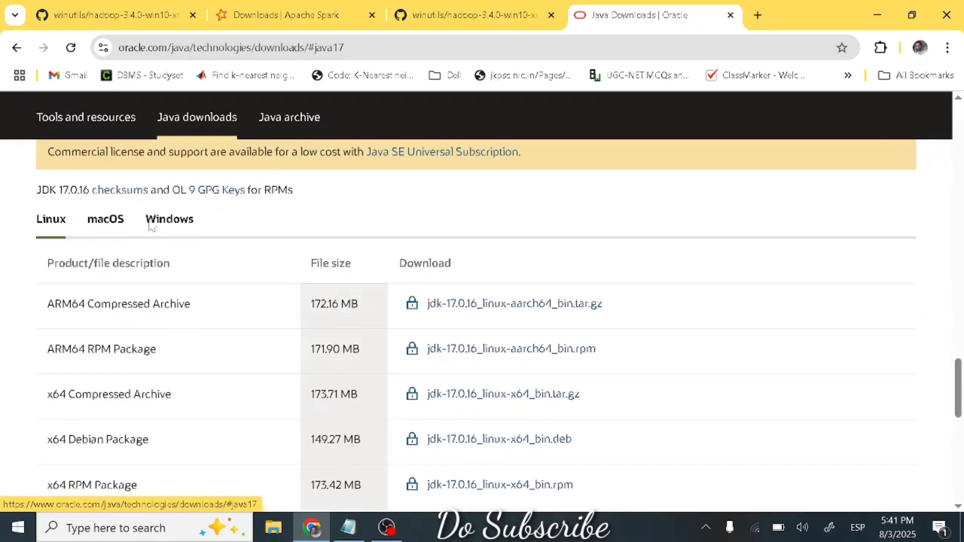
{"action": "left_click", "coordinate": [171, 221]}
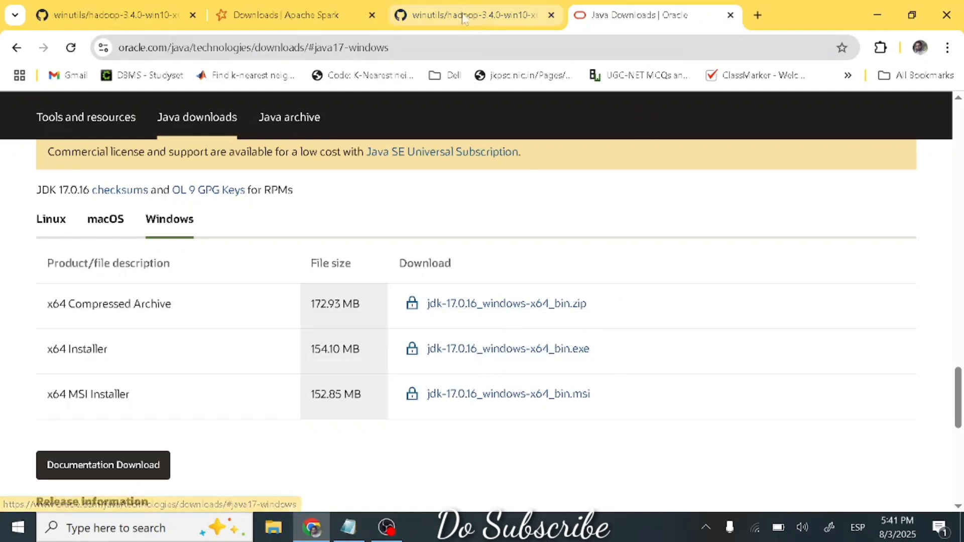
{"action": "left_click", "coordinate": [425, 14]}
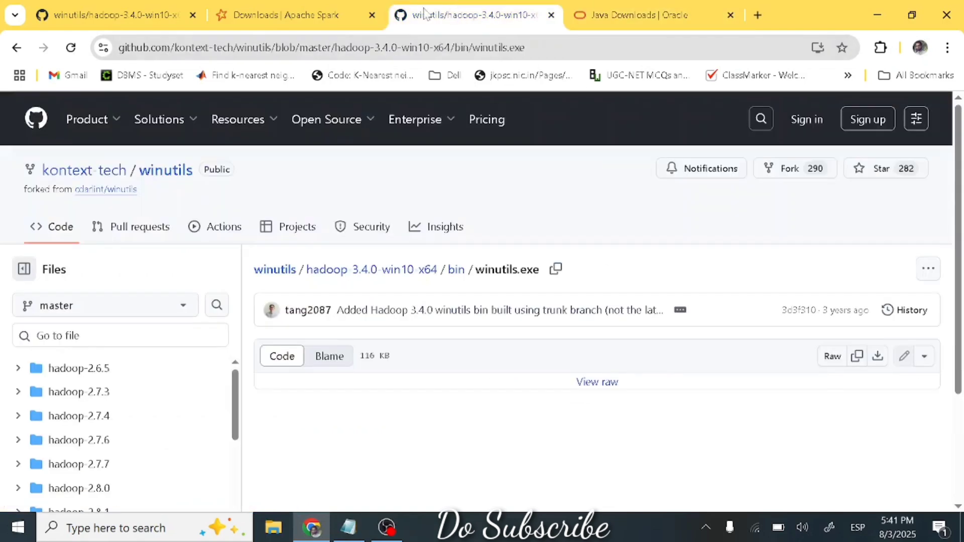
{"action": "left_click", "coordinate": [348, 527]}
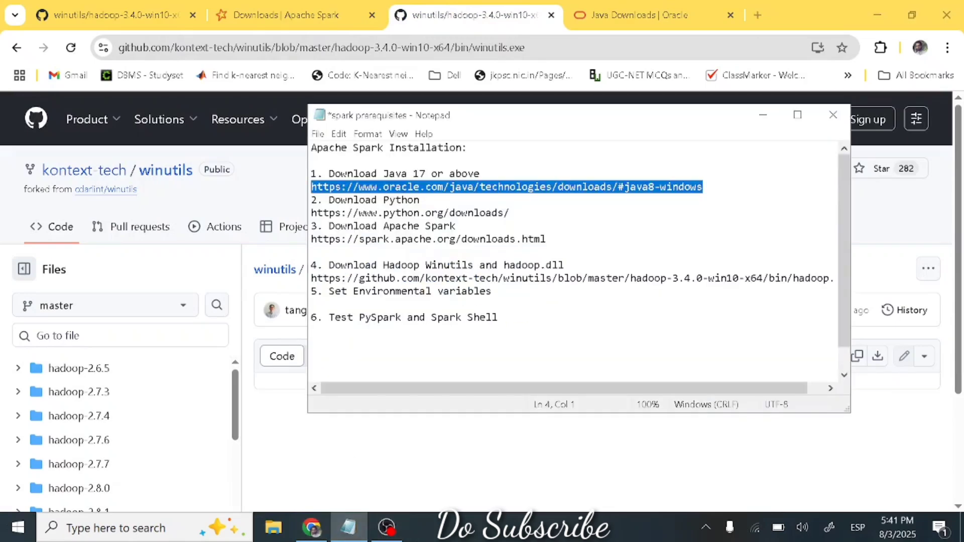
{"action": "left_click_drag", "start_coordinate": [510, 213], "coordinate": [302, 215]}
{"action": "key", "text": "ctrl+c"}
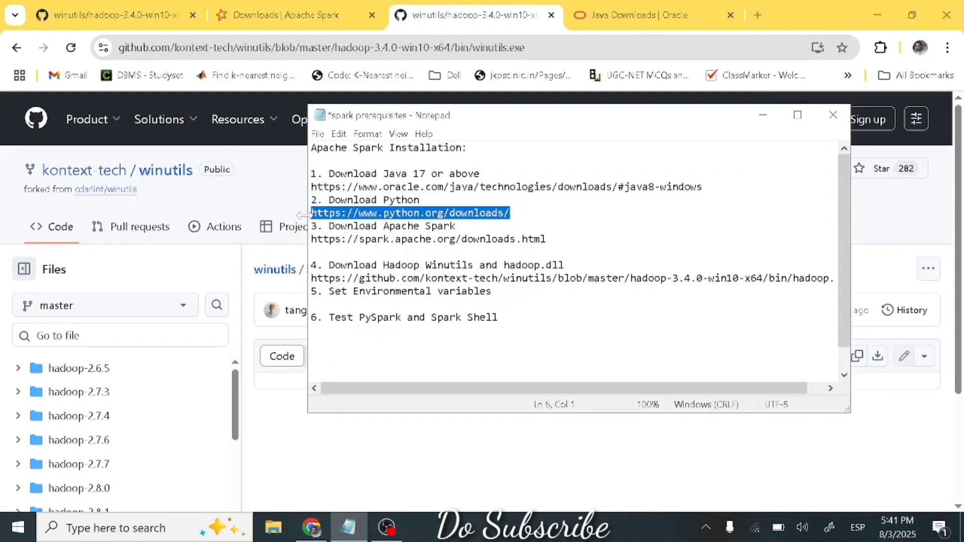
{"action": "left_click", "coordinate": [757, 15]}
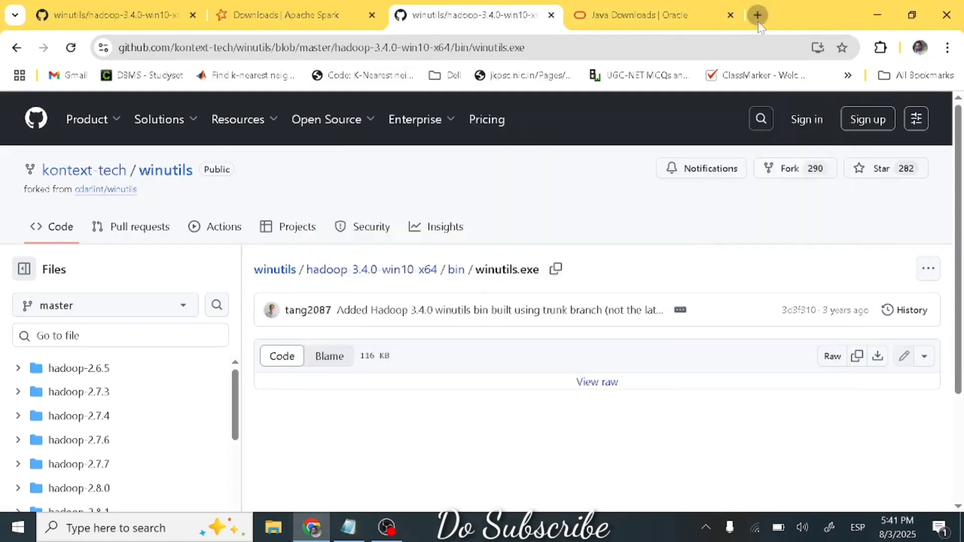
{"action": "key", "text": "ctrl+v"}
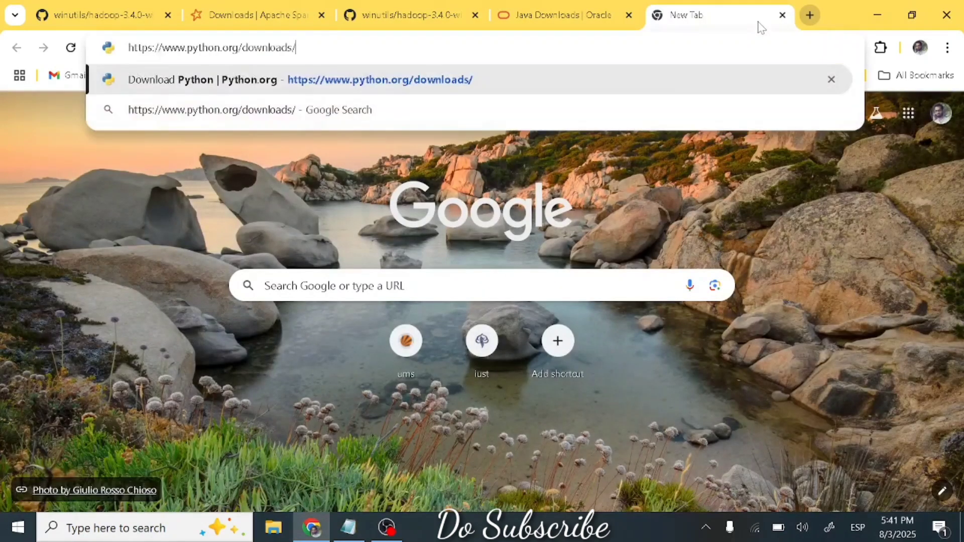
{"action": "key", "text": "Return"}
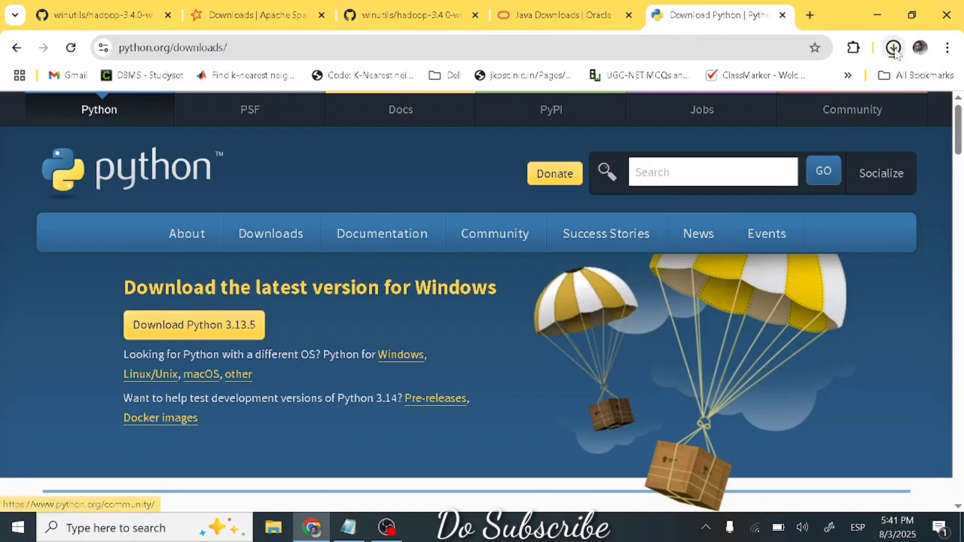
- Check the browser's download history, the open Spark and winutils pages, and the Apache Spark link in the note
{"action": "left_click", "coordinate": [894, 47]}
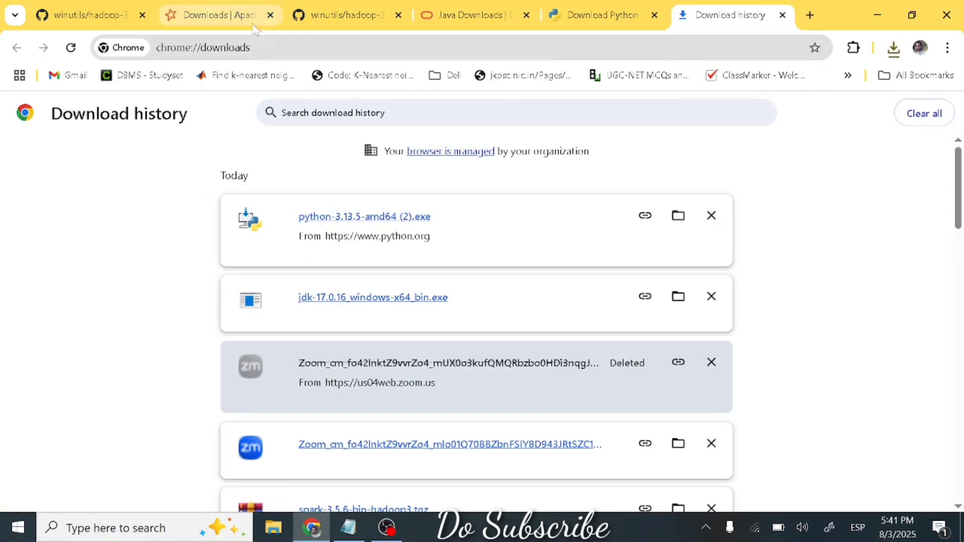
{"action": "left_click", "coordinate": [200, 9]}
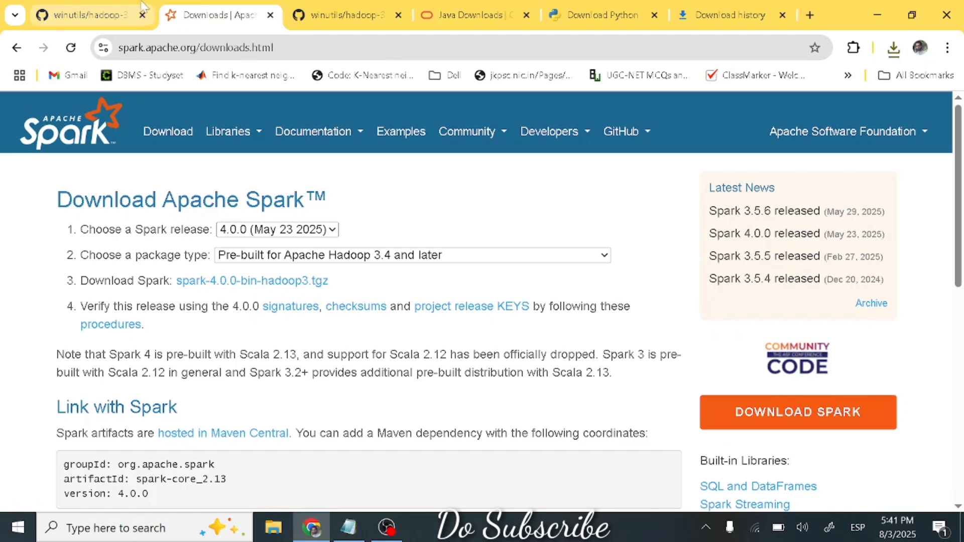
{"action": "left_click", "coordinate": [124, 16]}
{"action": "left_click", "coordinate": [348, 527]}
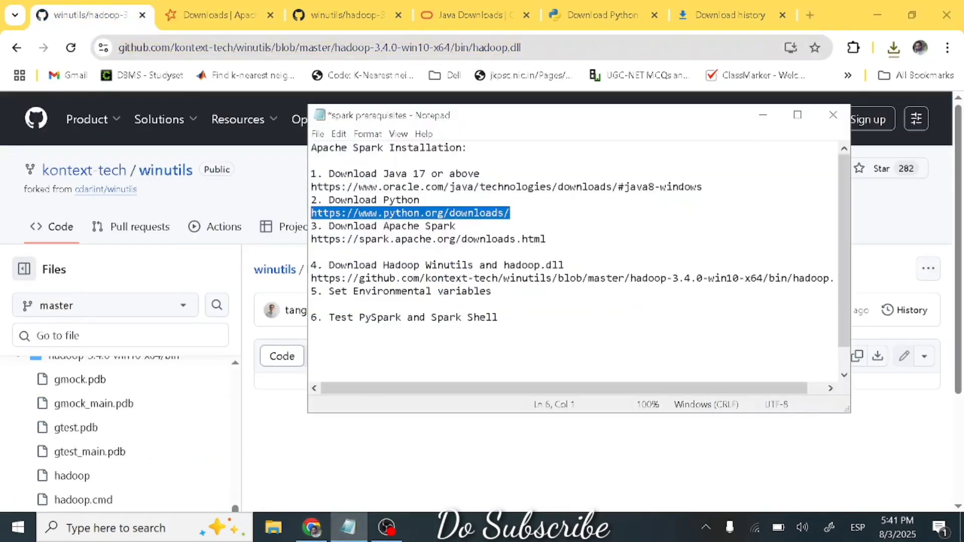
{"action": "left_click", "coordinate": [312, 252]}
{"action": "key", "text": "Left"}
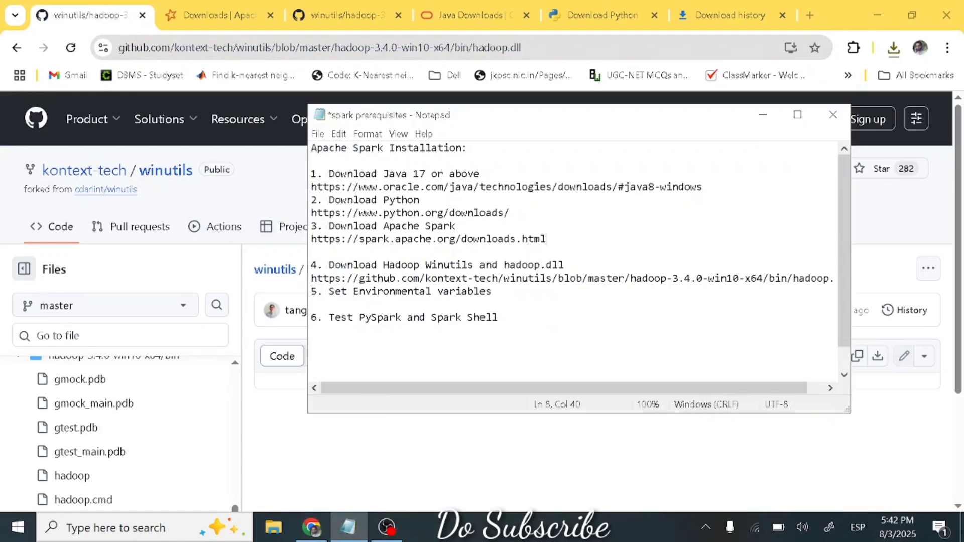
{"action": "key", "text": "shift+Left"}
{"action": "left_click", "coordinate": [220, 15]}
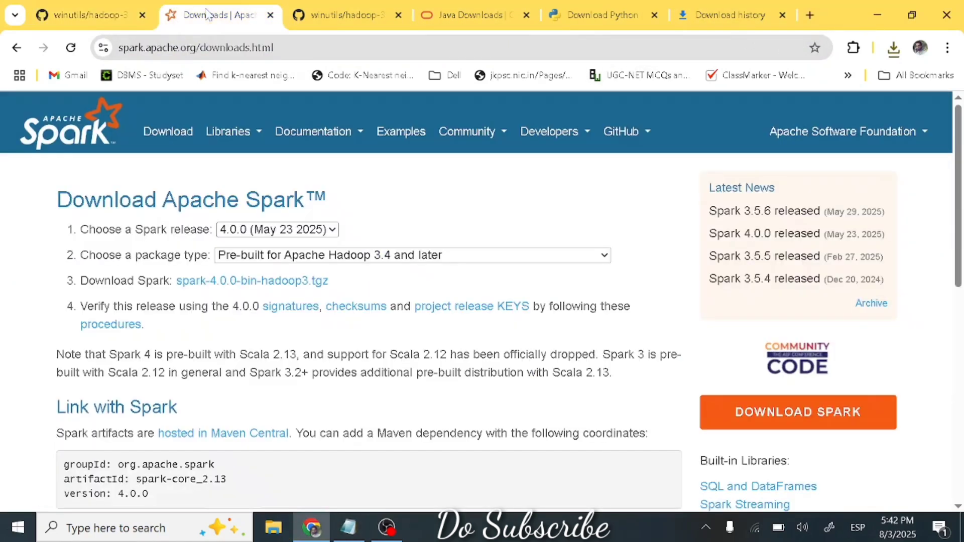
- Return to the Google results for "apache spark", open the official Apache Spark site and go to its Download page
{"action": "left_click", "coordinate": [16, 47]}
{"action": "left_click", "coordinate": [17, 48]}
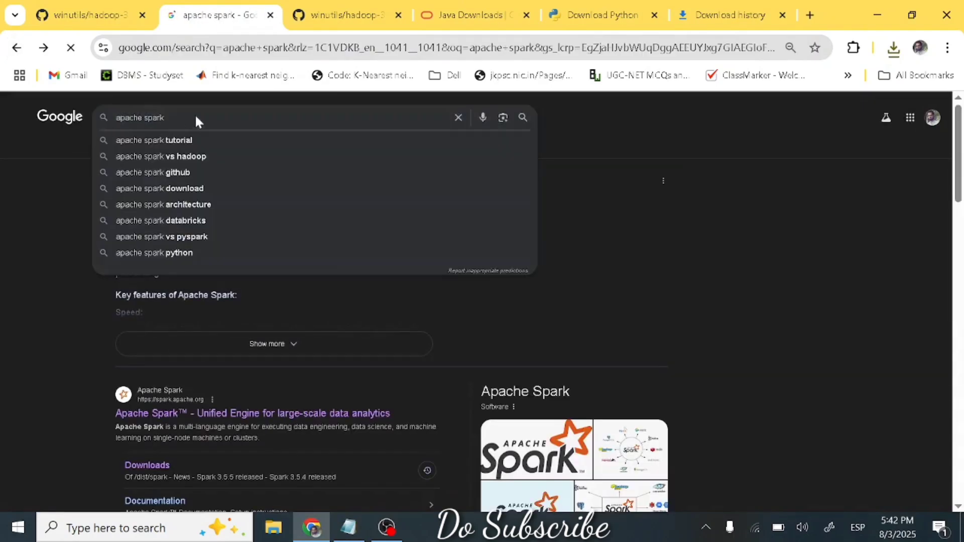
{"action": "left_click", "coordinate": [634, 126]}
{"action": "scroll", "coordinate": [399, 365], "scroll_direction": "down", "scroll_amount": 4}
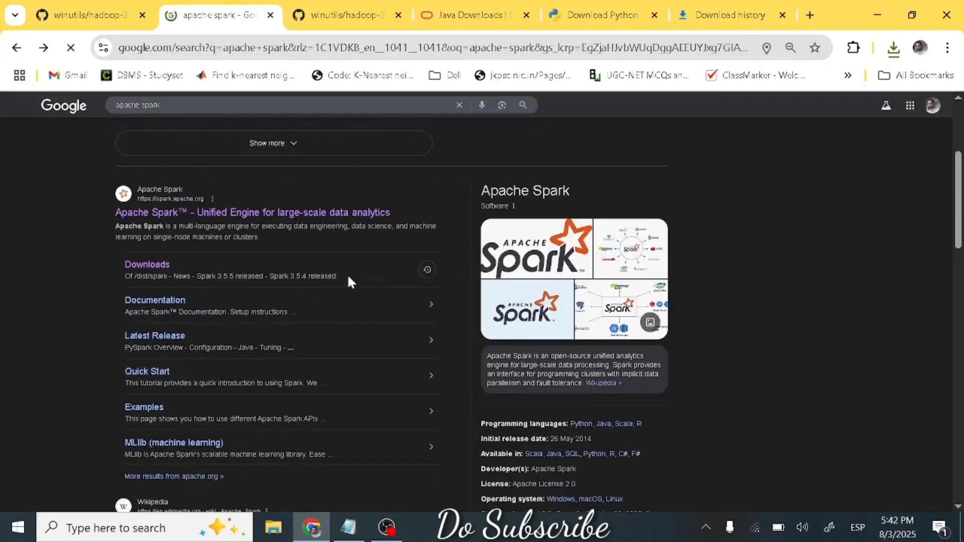
{"action": "left_click", "coordinate": [221, 215]}
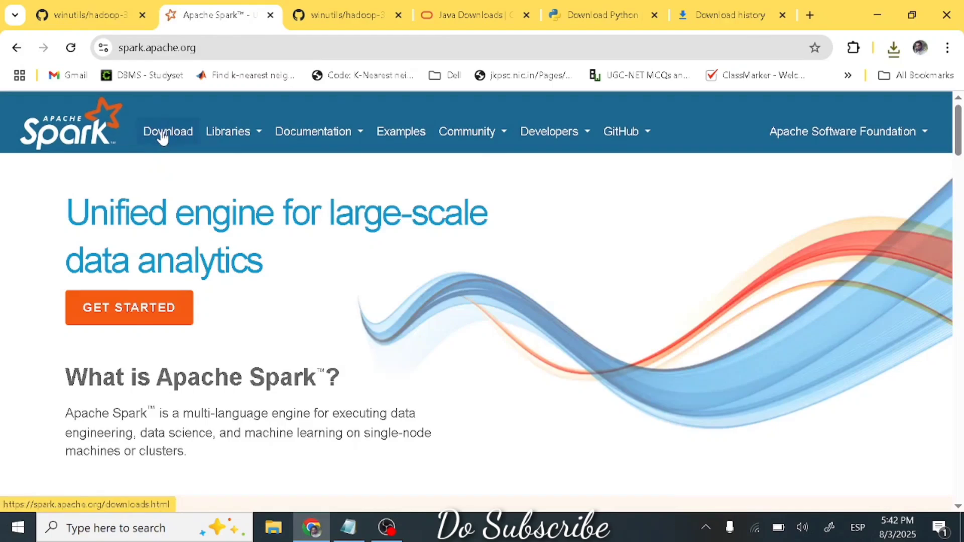
{"action": "left_click", "coordinate": [163, 138]}
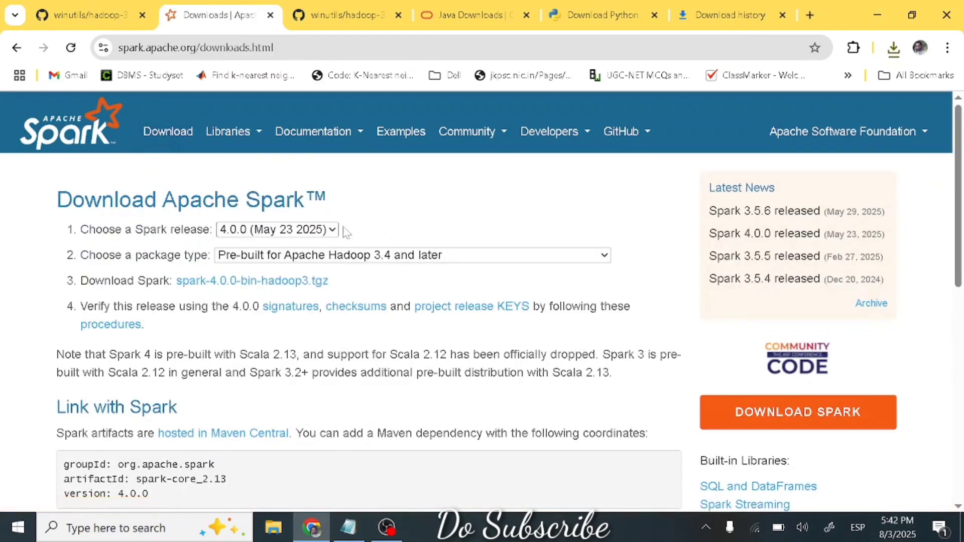
- Check the available Spark releases, start downloading spark-4.0.0-bin-hadoop3.tgz from the suggested location, and cancel the download
{"action": "left_click", "coordinate": [329, 231]}
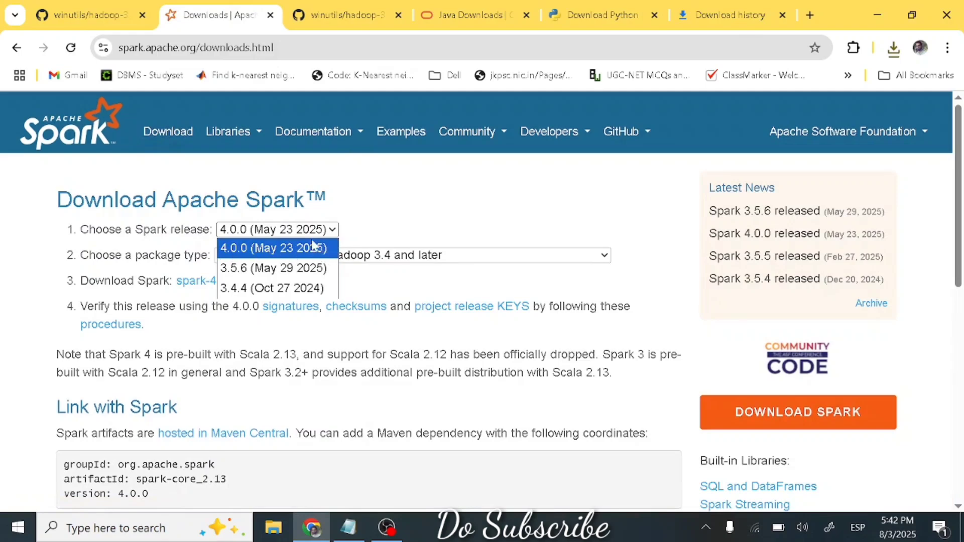
{"action": "left_click", "coordinate": [438, 225]}
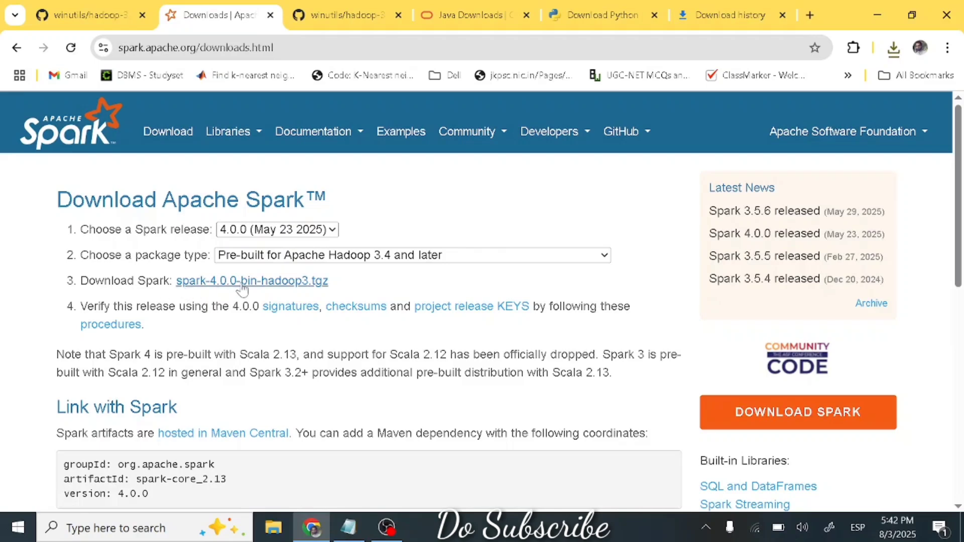
{"action": "left_click", "coordinate": [299, 284]}
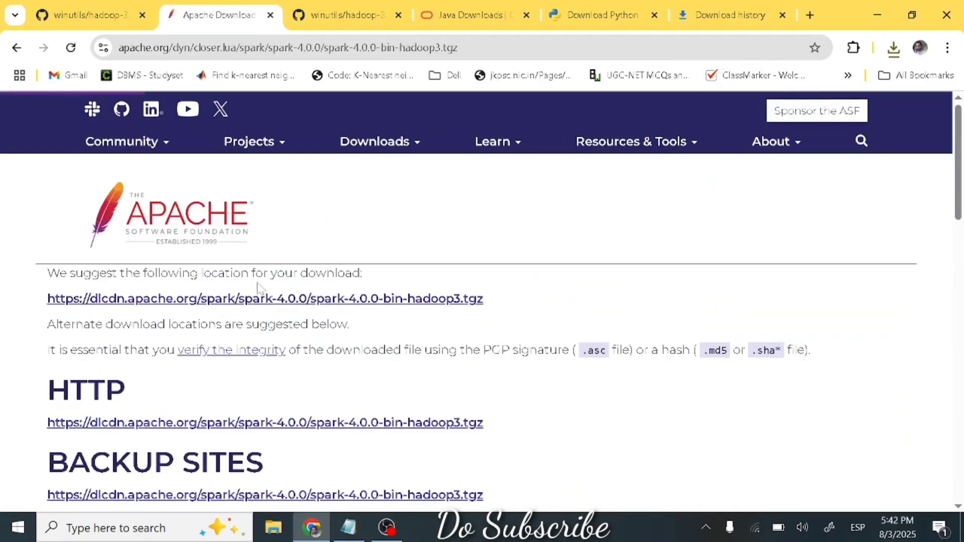
{"action": "left_click", "coordinate": [297, 300]}
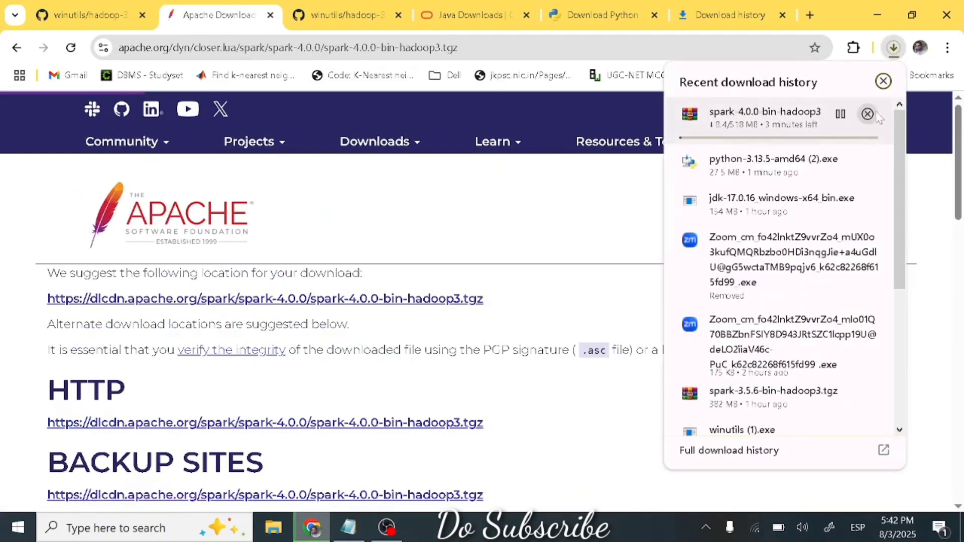
{"action": "left_click", "coordinate": [867, 113]}
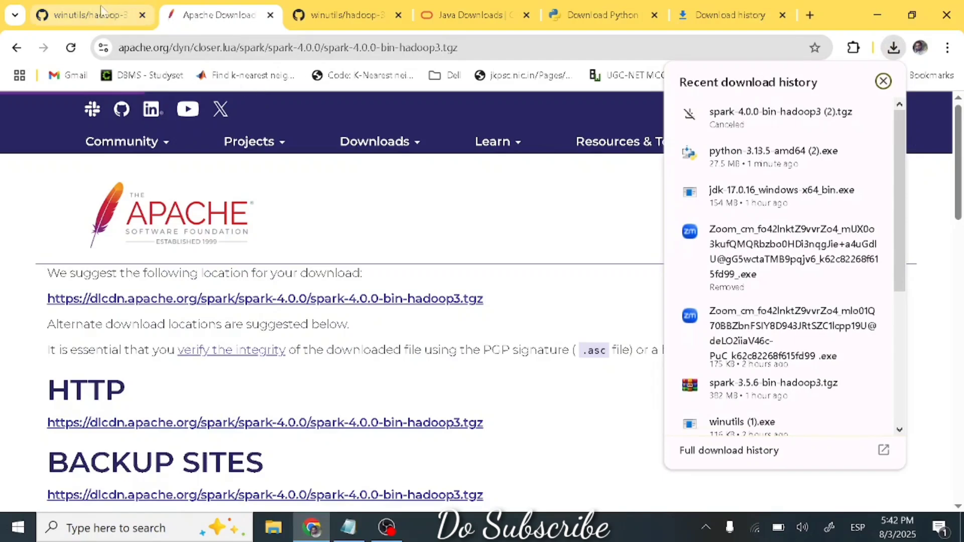
{"action": "left_click", "coordinate": [843, 8]}
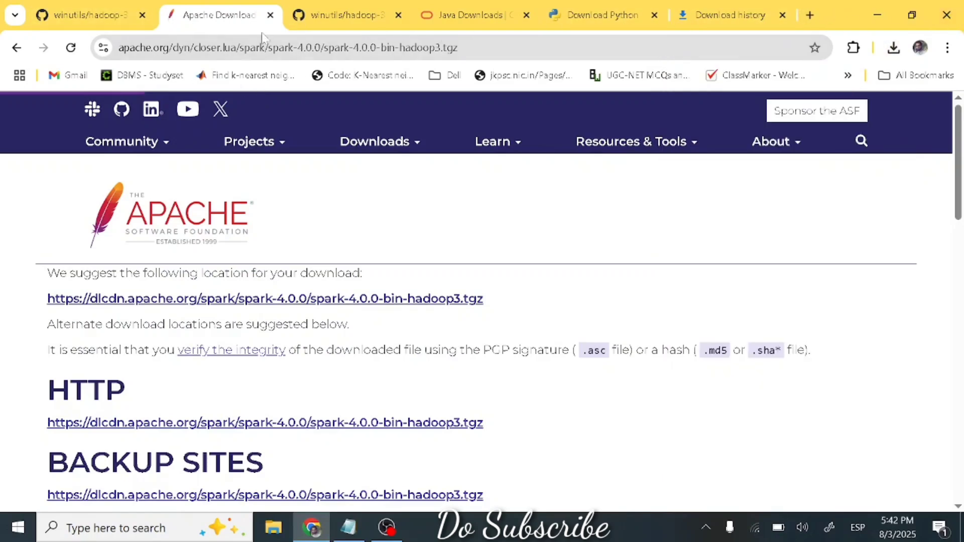
- Switch to Notepad and copy the kontext-tech winutils GitHub link under the Hadoop Winutils item, up to bin/hadoop
{"action": "left_click", "coordinate": [348, 527]}
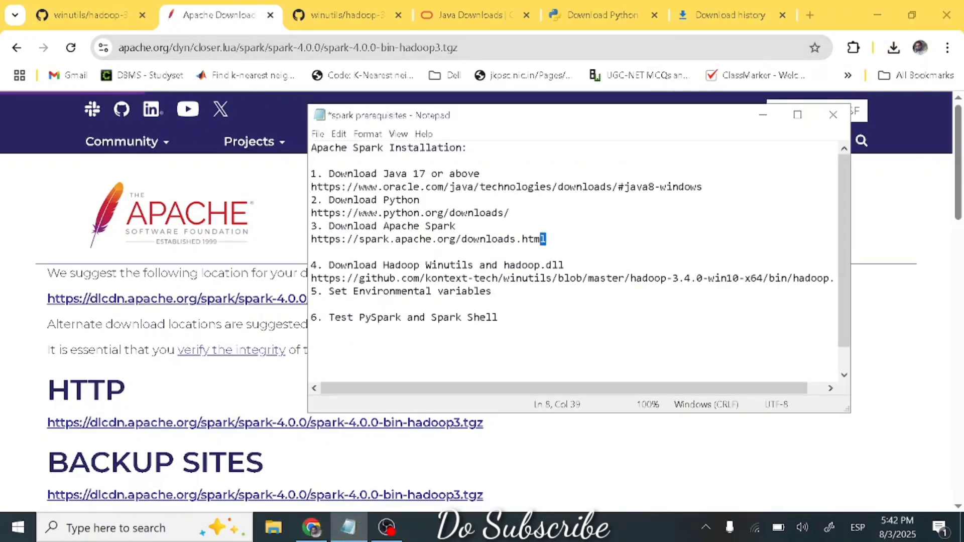
{"action": "scroll", "coordinate": [578, 256], "scroll_direction": "down", "scroll_amount": 1}
{"action": "left_click", "coordinate": [565, 239]}
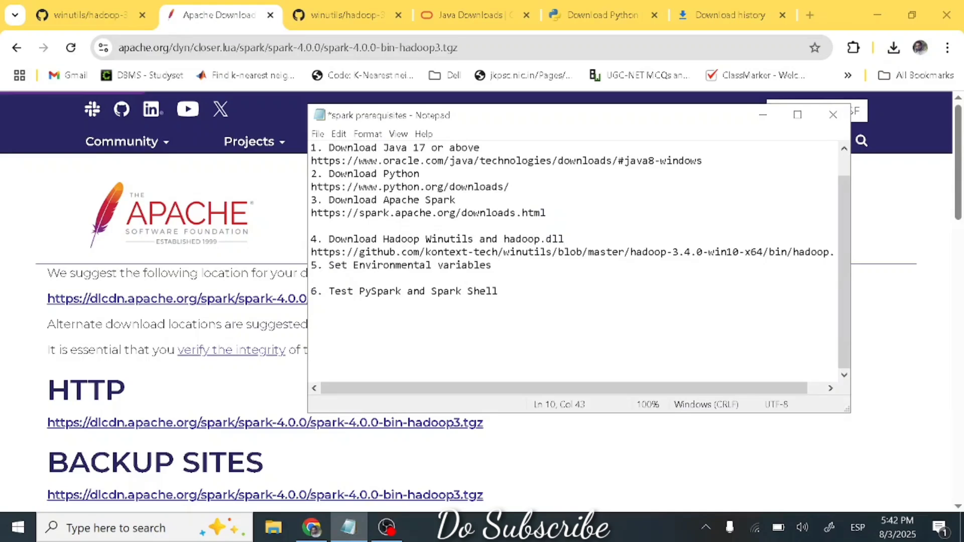
{"action": "left_click_drag", "start_coordinate": [310, 252], "coordinate": [830, 252]}
{"action": "key", "text": "ctrl+c"}
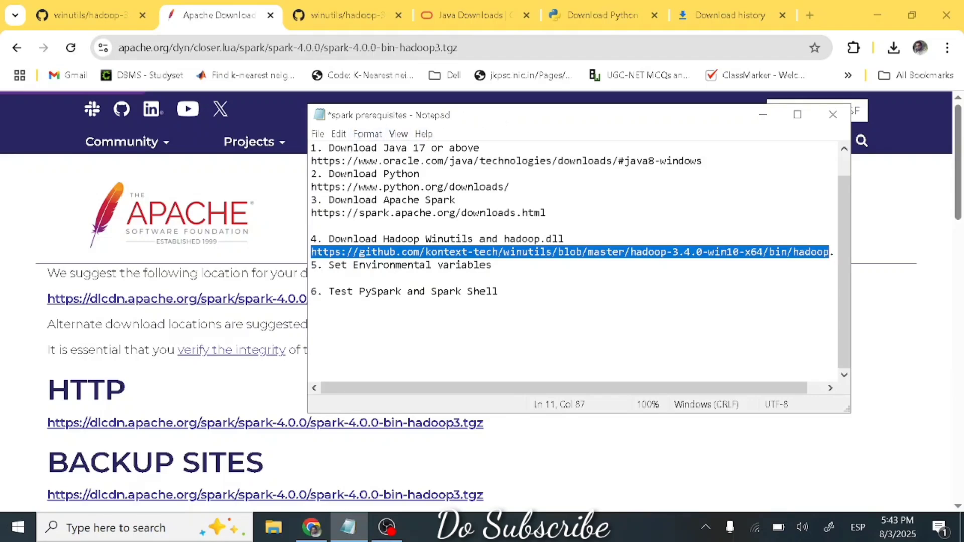
- Open the copied winutils link in a new browser tab and go to hadoop.dll in the hadoop-3.4.0-win10-x64/bin folder
{"action": "left_click", "coordinate": [809, 15]}
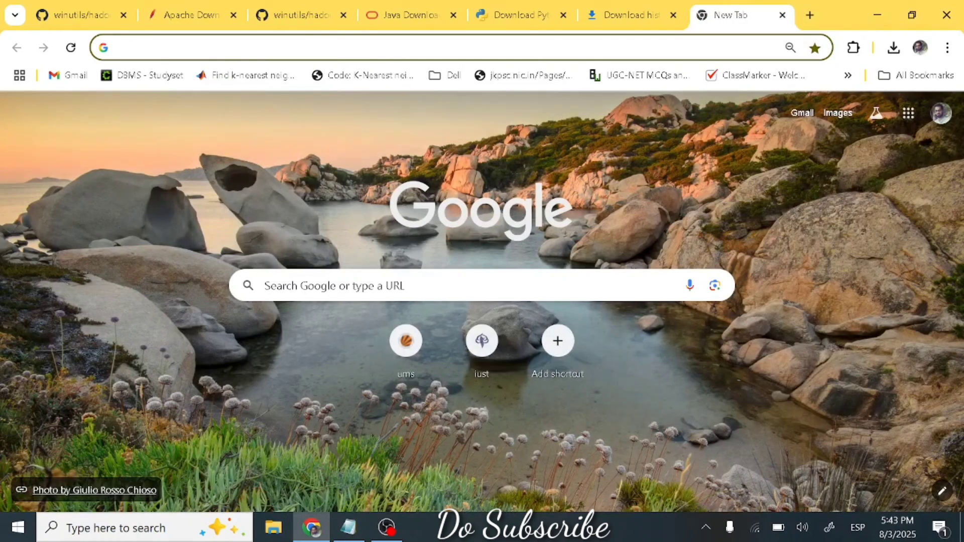
{"action": "key", "text": "ctrl+v"}
{"action": "key", "text": "Return"}
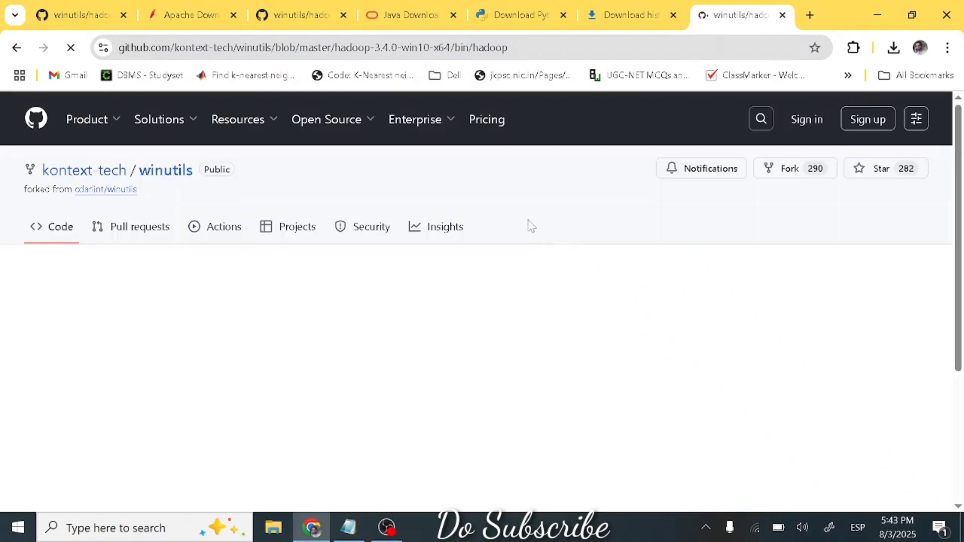
{"action": "scroll", "coordinate": [532, 226], "scroll_direction": "down", "scroll_amount": 4}
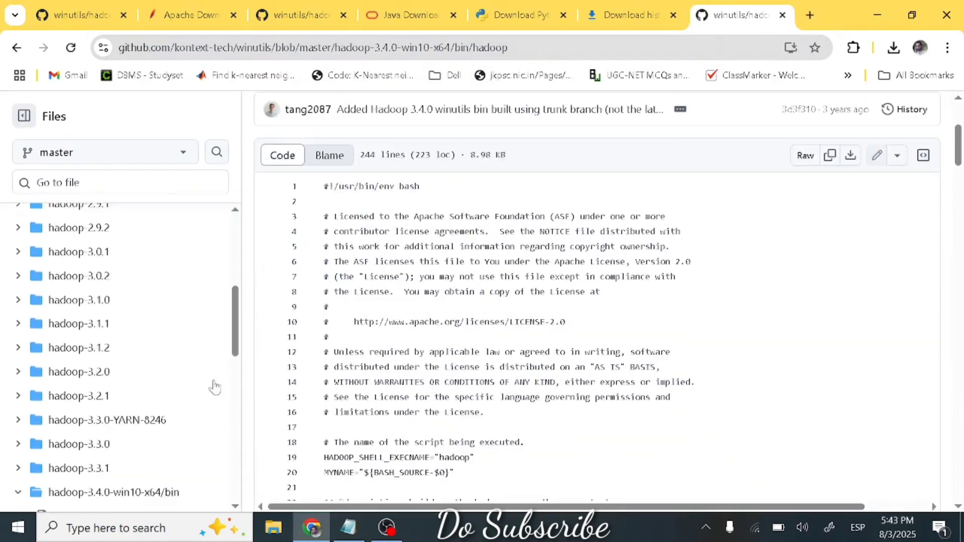
{"action": "scroll", "coordinate": [200, 382], "scroll_direction": "down", "scroll_amount": 5}
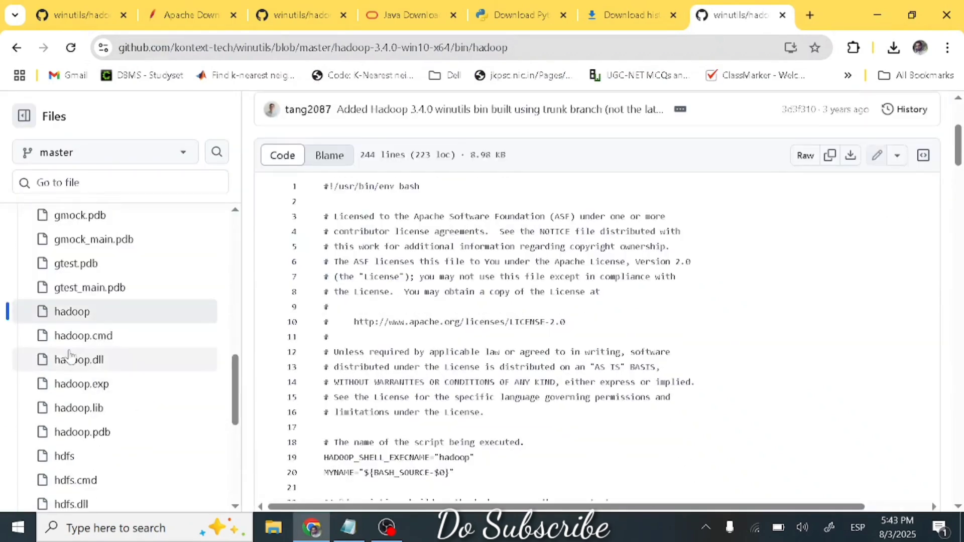
{"action": "scroll", "coordinate": [71, 357], "scroll_direction": "up", "scroll_amount": 2}
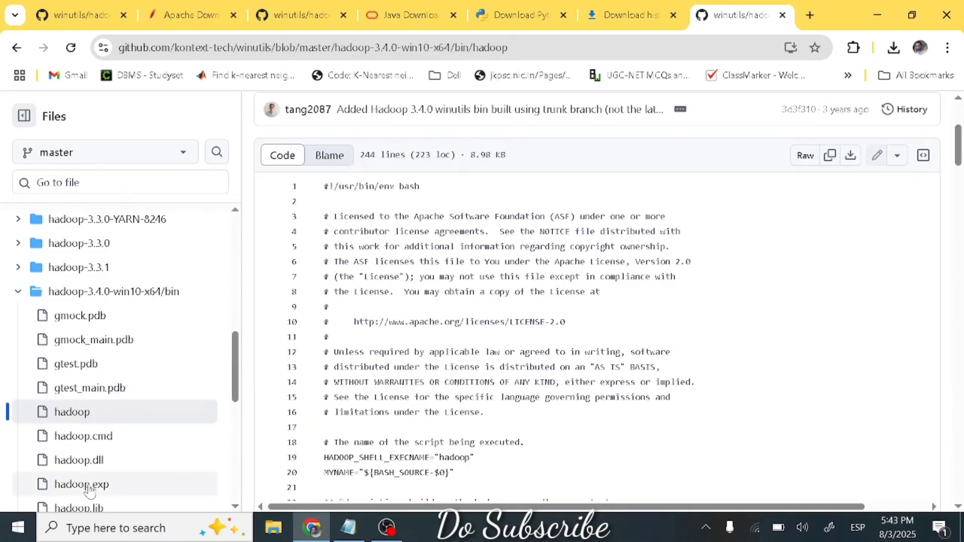
{"action": "left_click", "coordinate": [106, 465]}
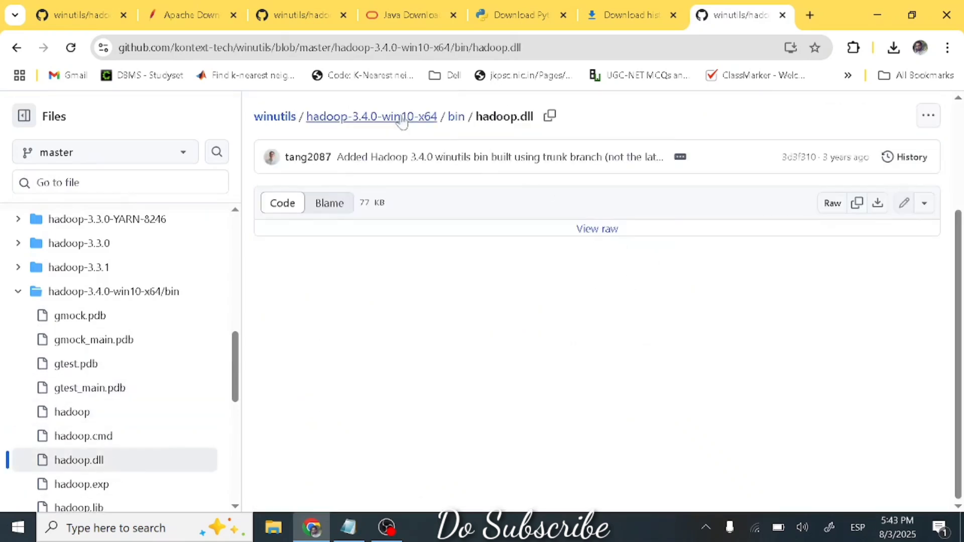
- Download the raw hadoop.dll file and allow the blocked unverified download
{"action": "left_click", "coordinate": [877, 212]}
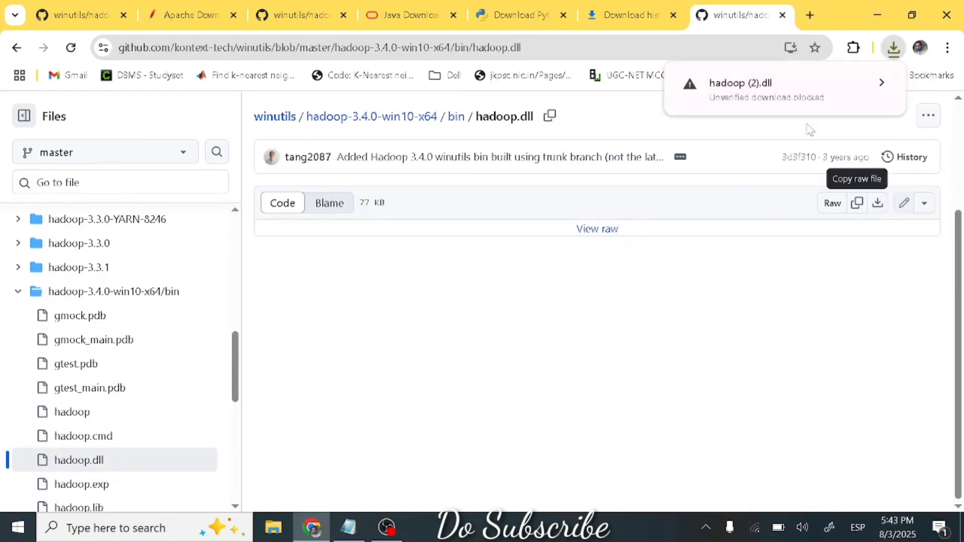
{"action": "left_click", "coordinate": [894, 48]}
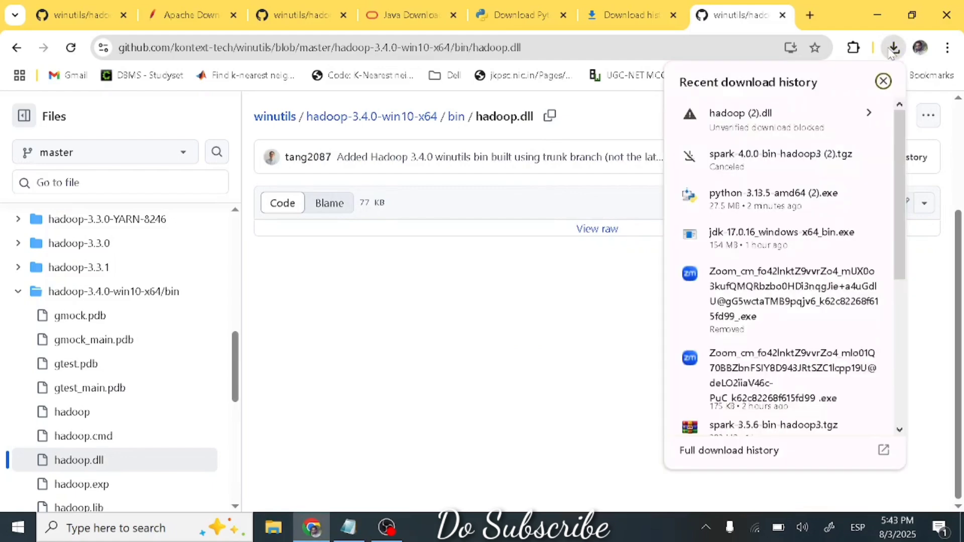
{"action": "left_click", "coordinate": [796, 126]}
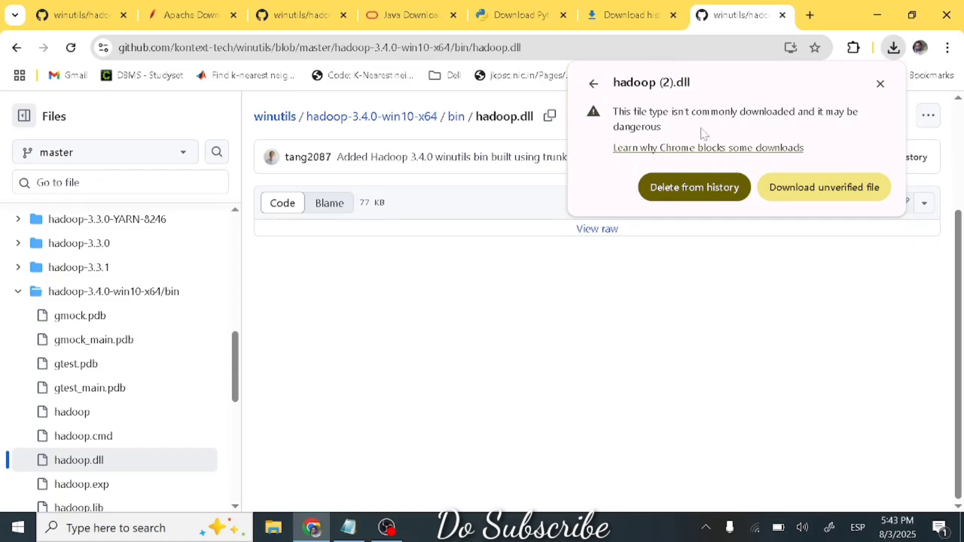
{"action": "left_click", "coordinate": [836, 199]}
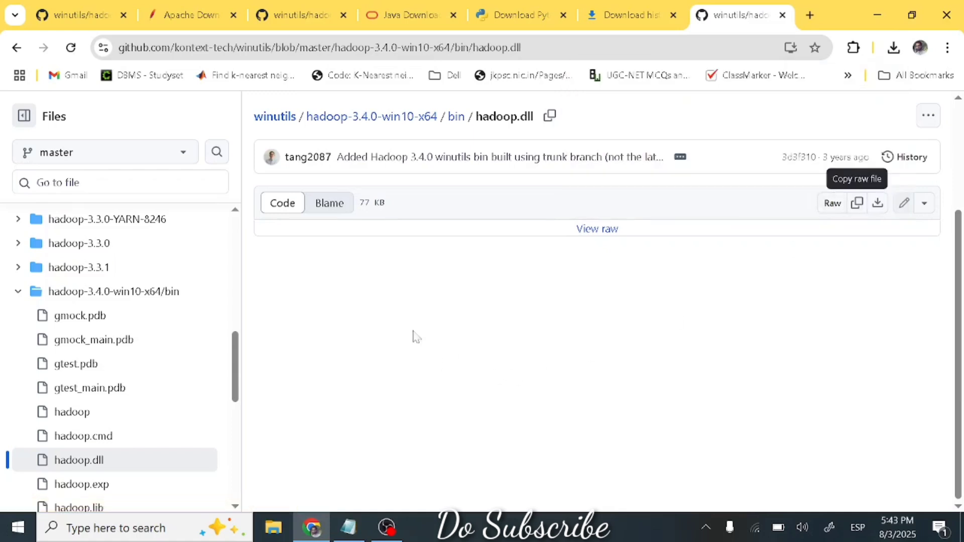
- Open winutils.exe in the same hadoop-3.4.0-win10-x64/bin folder and download its raw file
{"action": "scroll", "coordinate": [138, 397], "scroll_direction": "down", "scroll_amount": 4}
{"action": "scroll", "coordinate": [138, 398], "scroll_direction": "down", "scroll_amount": 2}
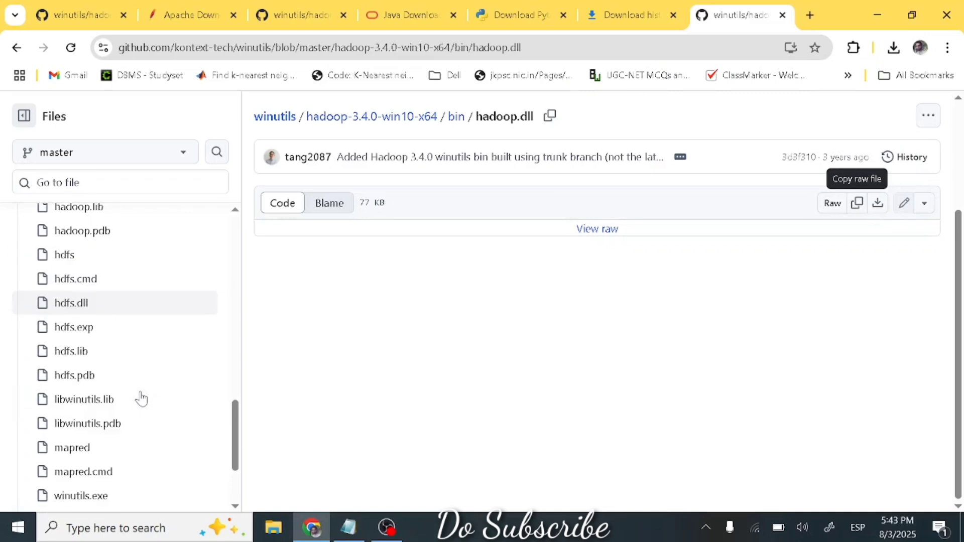
{"action": "scroll", "coordinate": [120, 390], "scroll_direction": "down", "scroll_amount": 2}
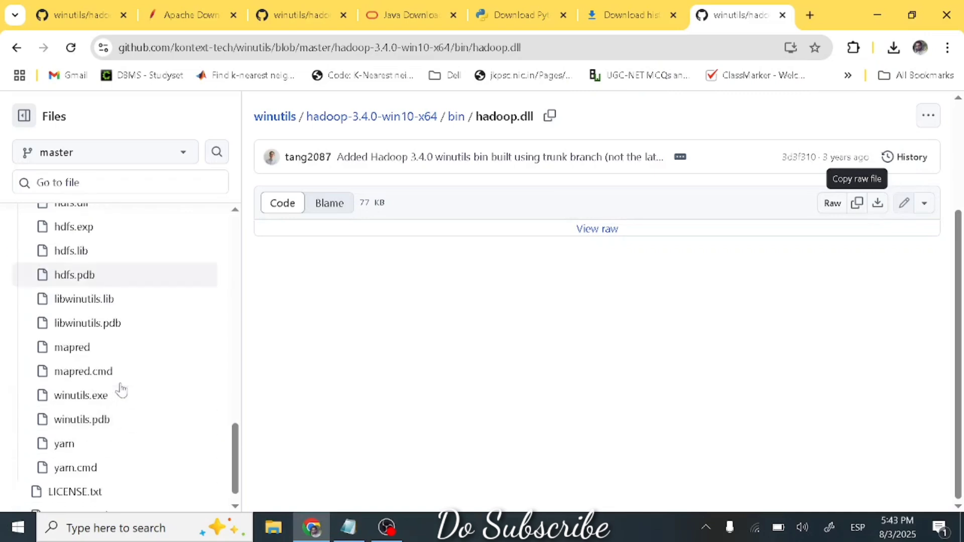
{"action": "left_click", "coordinate": [78, 399]}
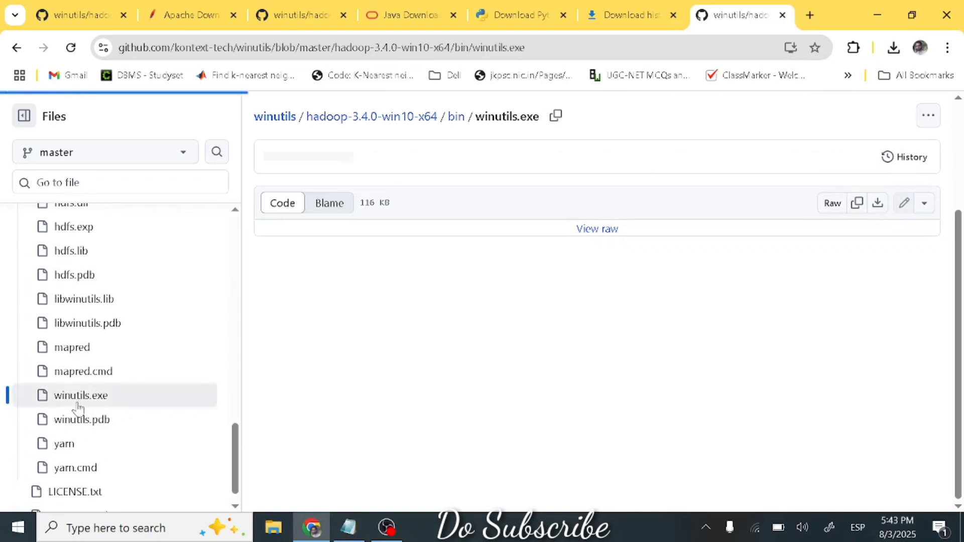
{"action": "left_click", "coordinate": [879, 204]}
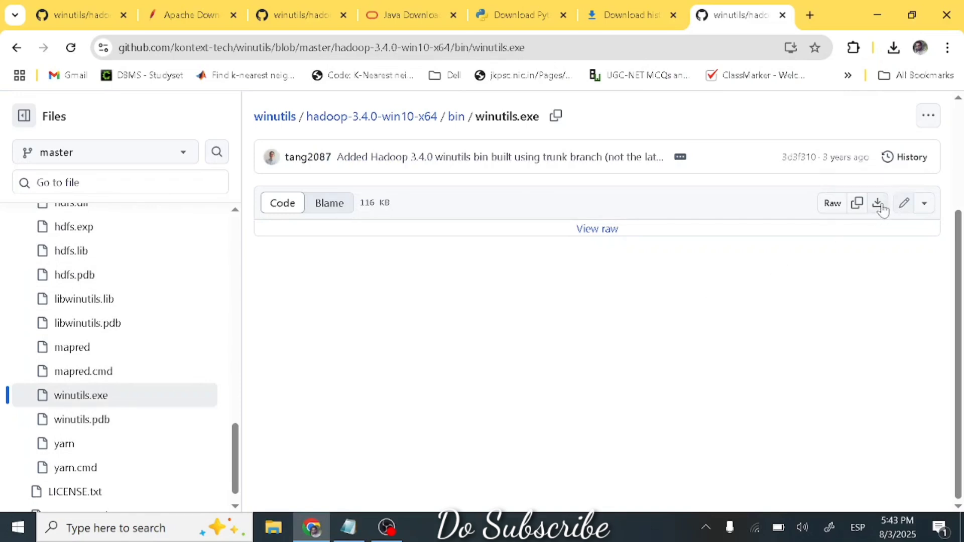
{"action": "left_click", "coordinate": [894, 47]}
{"action": "left_click", "coordinate": [530, 299]}
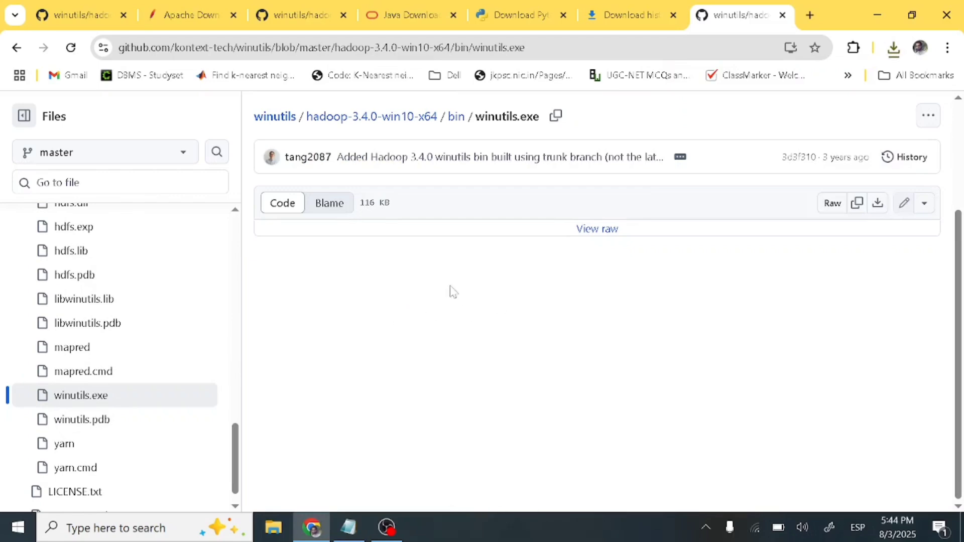
- Switch to File Explorer, open the Downloads folder and view the available actions for the jdk-17.0.16_windows-x64_bin installer
{"action": "left_click", "coordinate": [879, 7]}
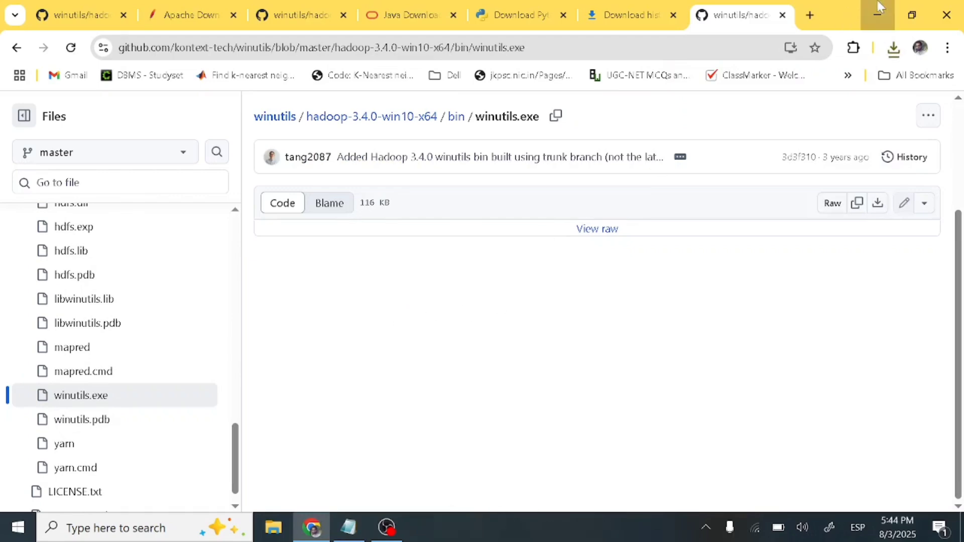
{"action": "double_click", "coordinate": [22, 35]}
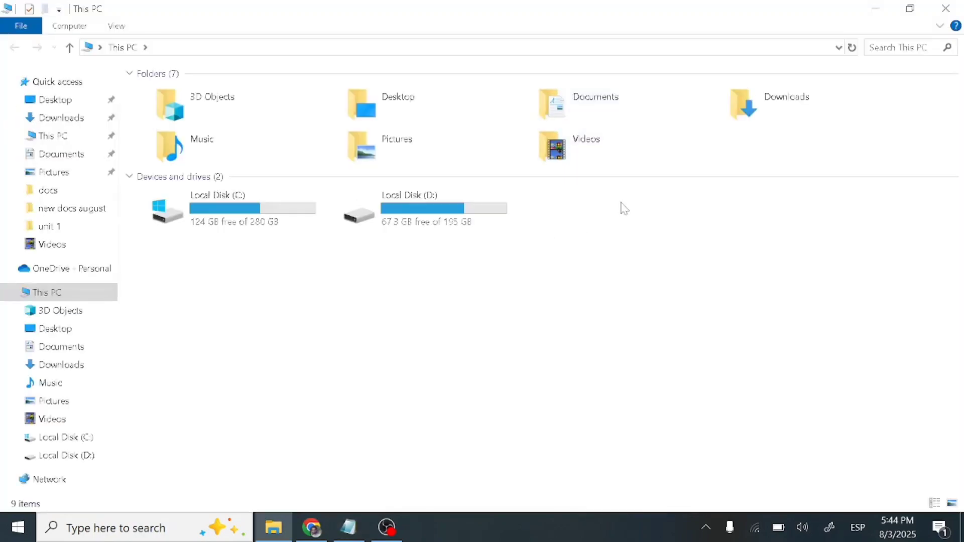
{"action": "double_click", "coordinate": [809, 116]}
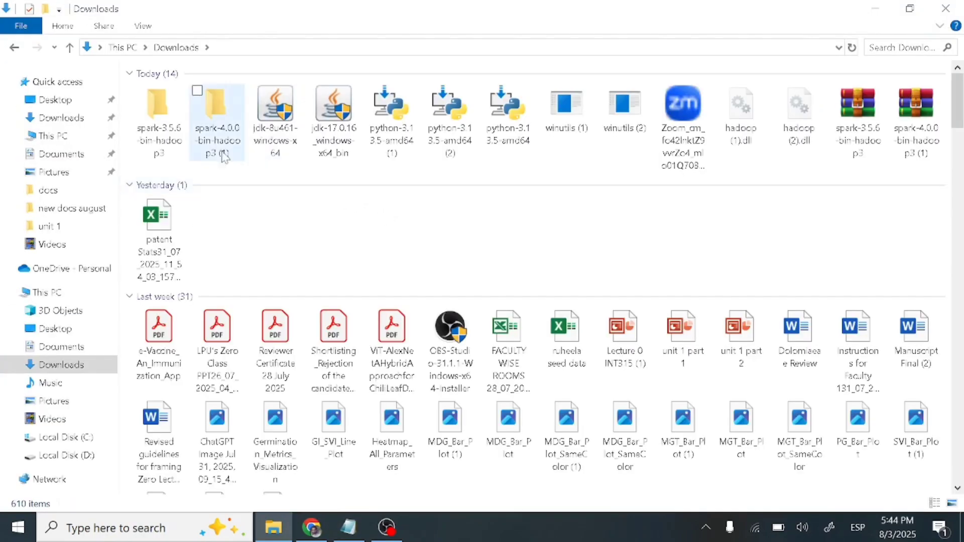
{"action": "left_click", "coordinate": [334, 140]}
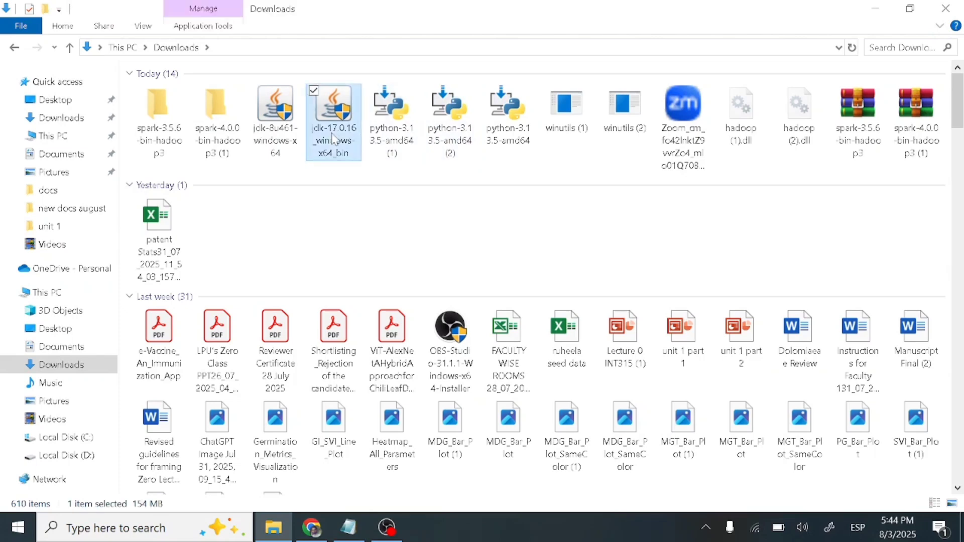
{"action": "right_click", "coordinate": [334, 139]}
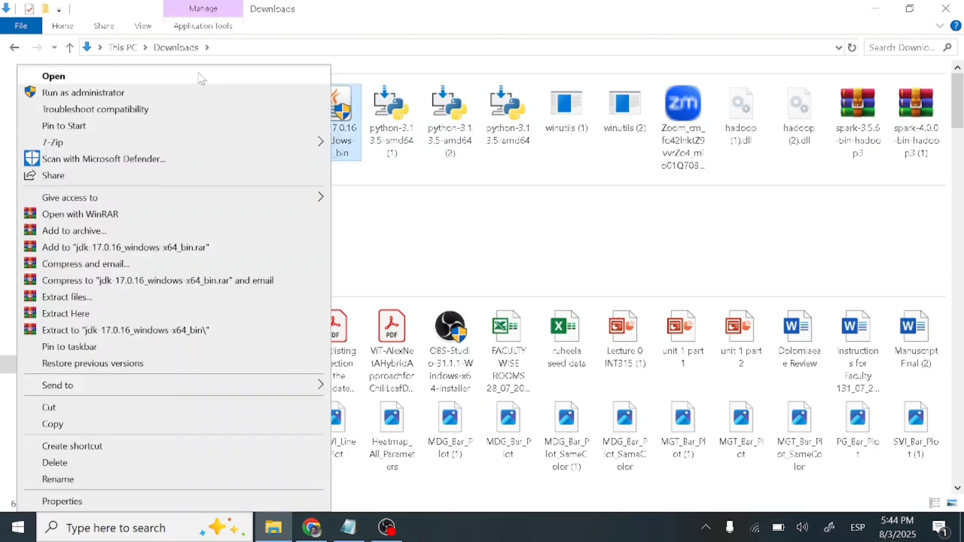
{"action": "left_click", "coordinate": [401, 198]}
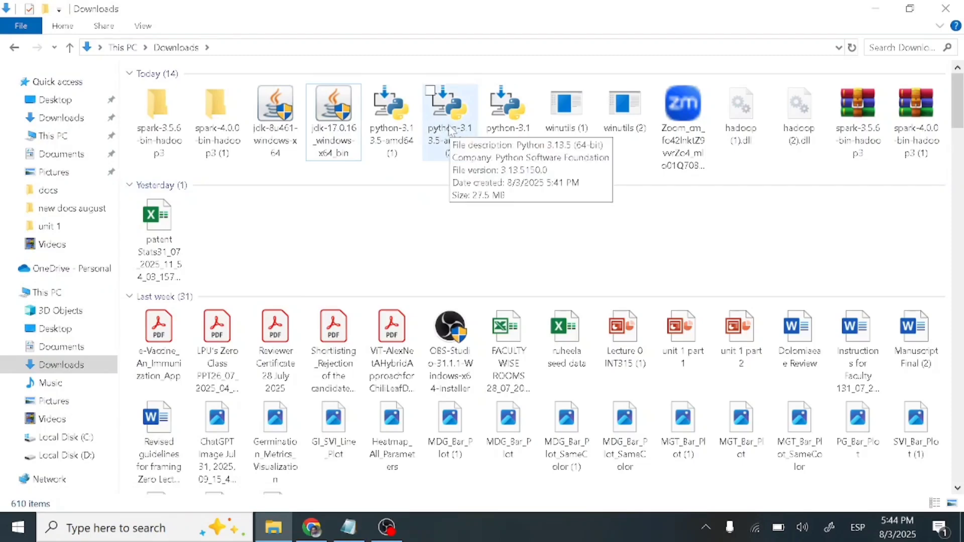
- Extract the spark-4.0.0-bin-hadoop3 (1) archive into a folder of the same name and look inside its spark-4.0.0-bin-hadoop3 subfolder
{"action": "right_click", "coordinate": [916, 131]}
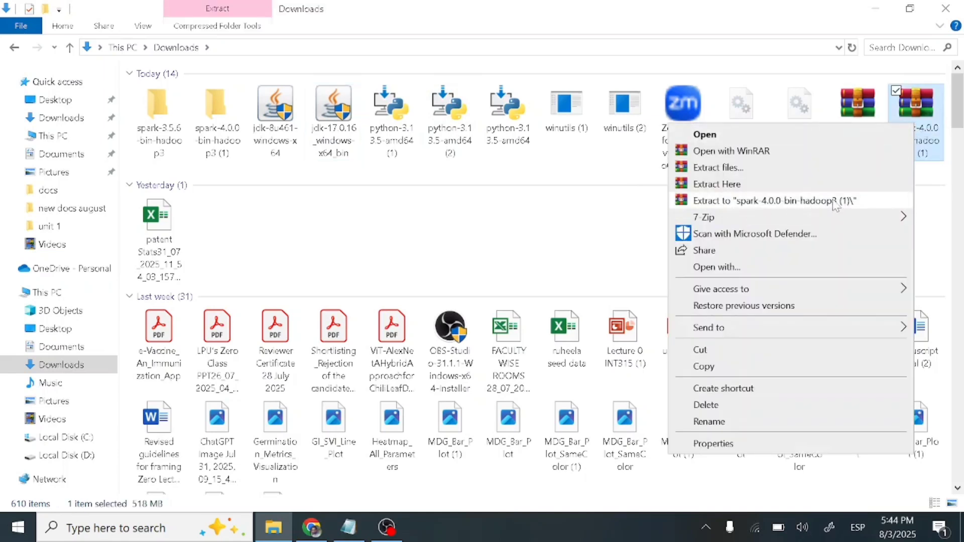
{"action": "left_click", "coordinate": [756, 203]}
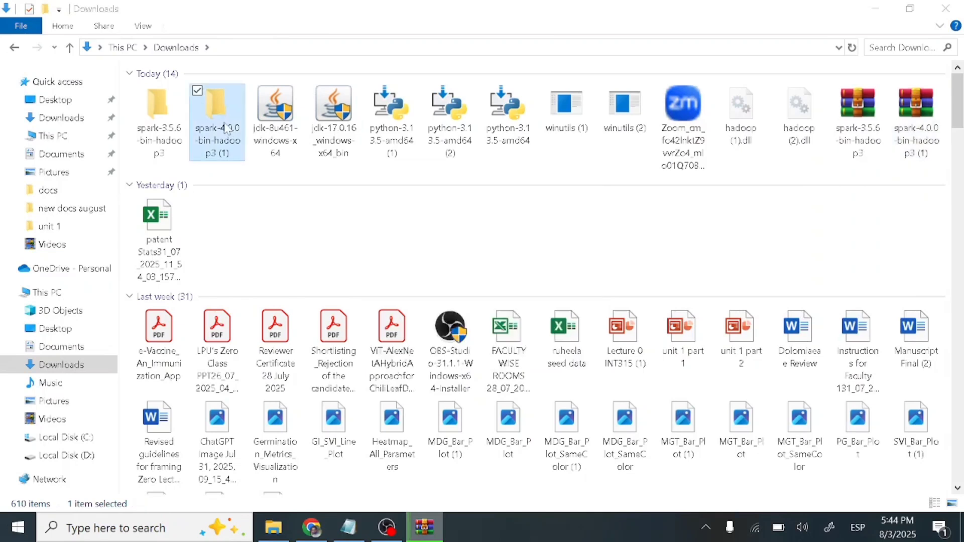
{"action": "double_click", "coordinate": [226, 127]}
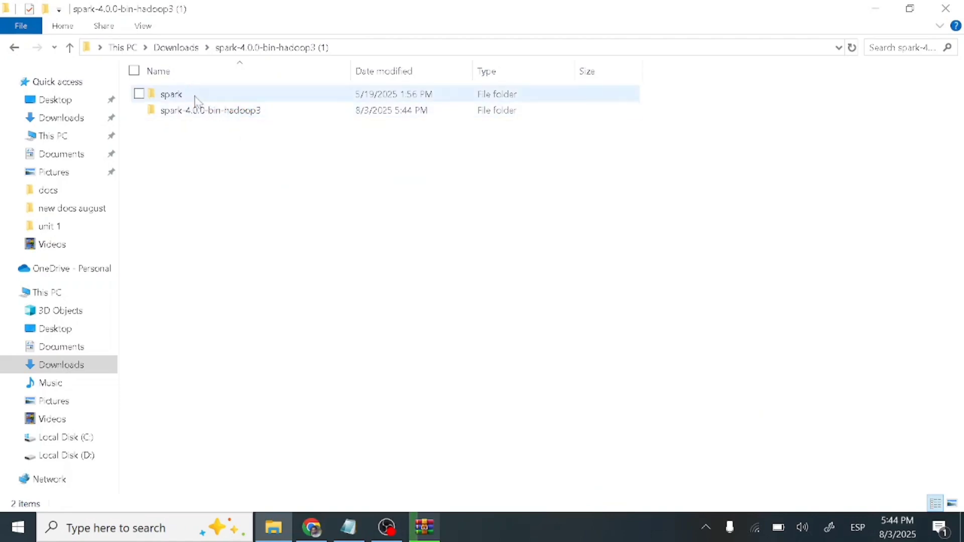
{"action": "double_click", "coordinate": [214, 115]}
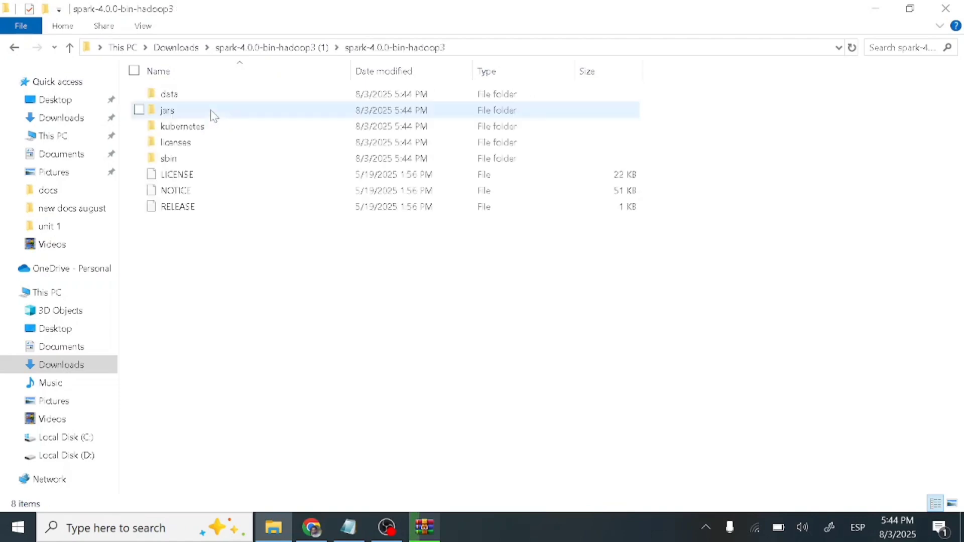
{"action": "left_click", "coordinate": [71, 49]}
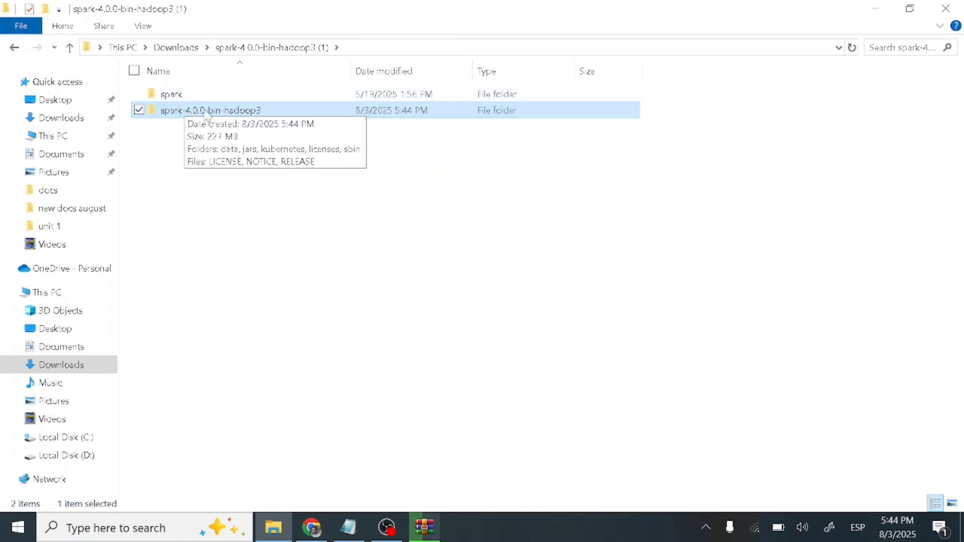
- Check the spark folder inside the extracted spark-4.0.0-bin-hadoop3 (1) folder and copy it
{"action": "left_click", "coordinate": [200, 95]}
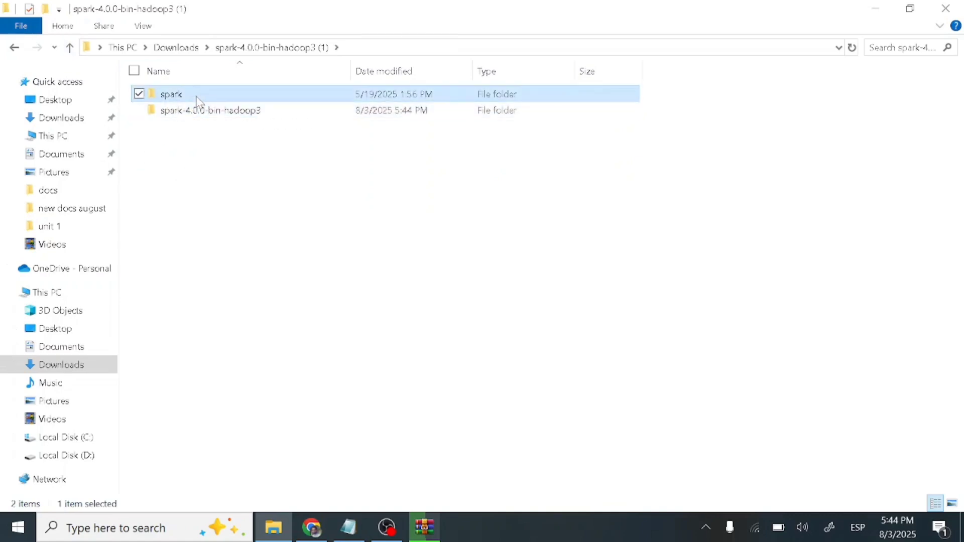
{"action": "left_click", "coordinate": [209, 171]}
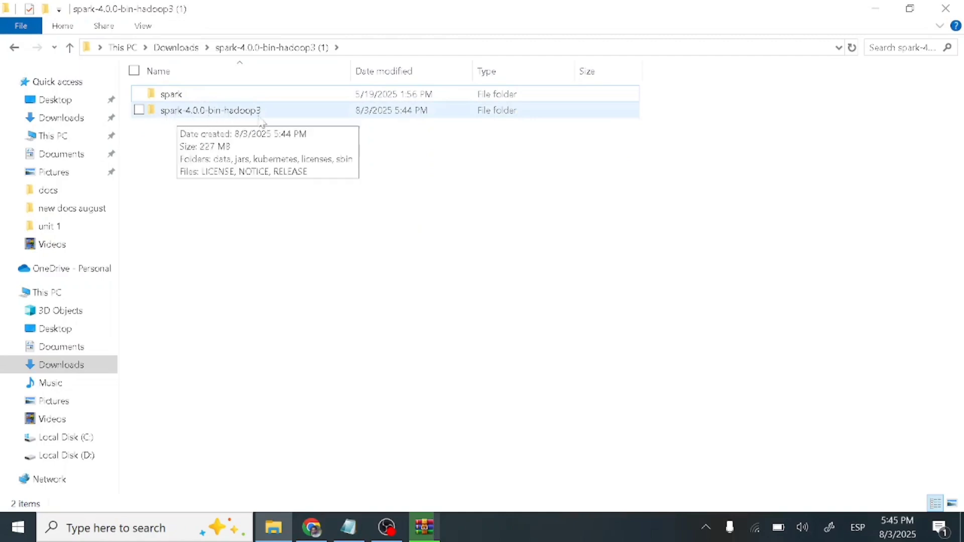
{"action": "double_click", "coordinate": [188, 98]}
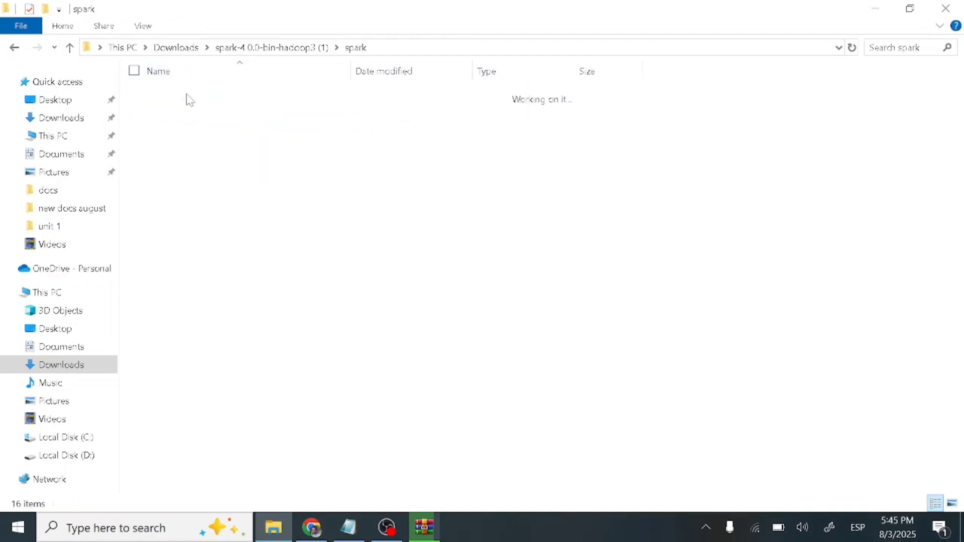
{"action": "left_click", "coordinate": [69, 47]}
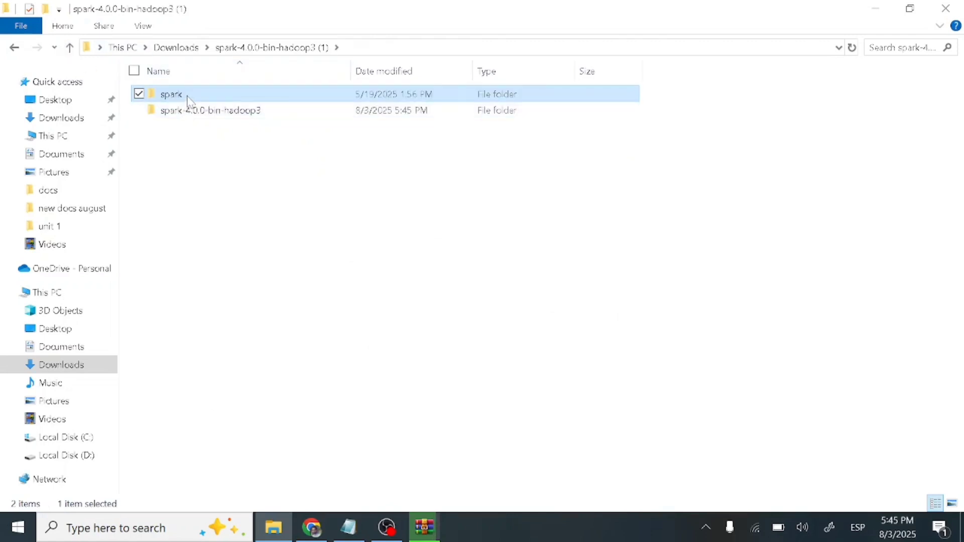
{"action": "right_click", "coordinate": [189, 100]}
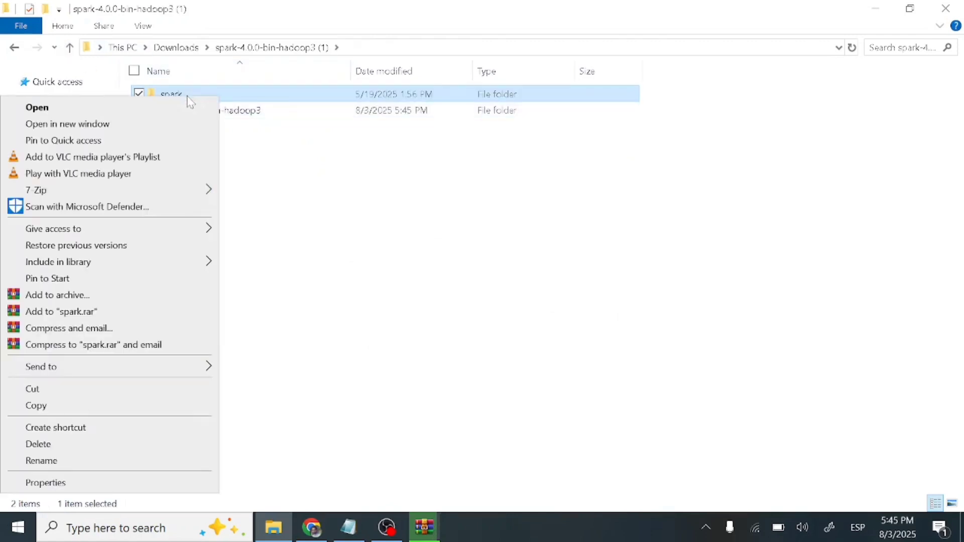
{"action": "left_click", "coordinate": [90, 409]}
{"action": "left_click", "coordinate": [394, 310]}
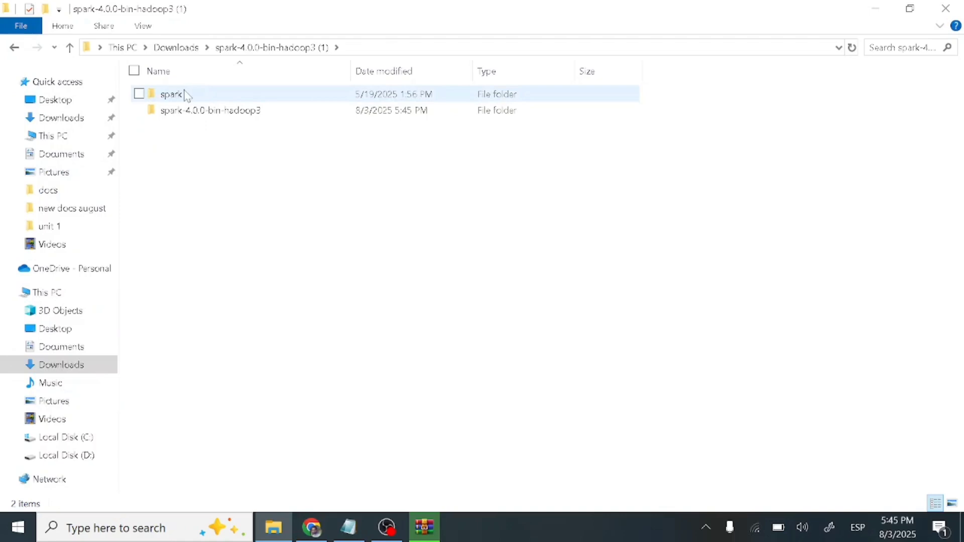
- Close the extracted folder's window and open Local Disk (C:) from This PC
{"action": "left_click", "coordinate": [945, 8]}
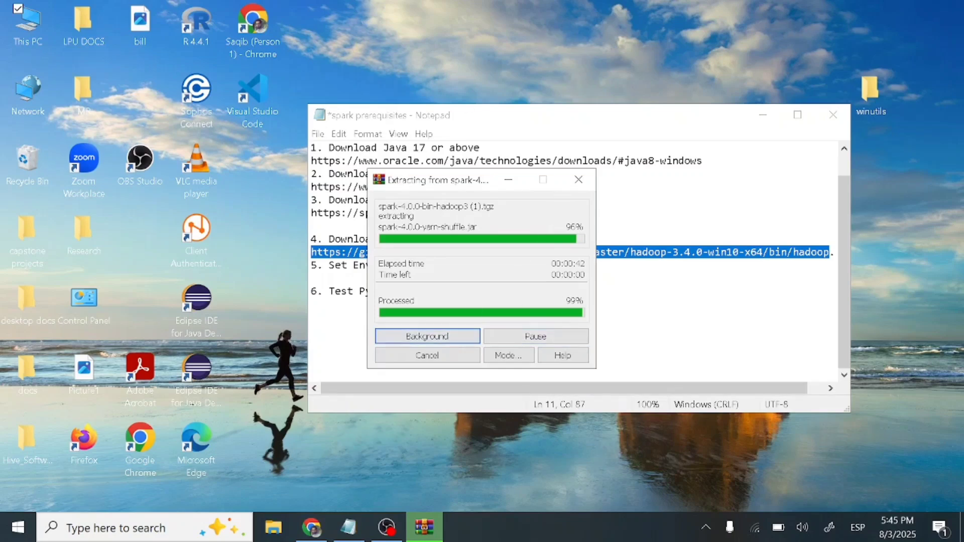
{"action": "double_click", "coordinate": [30, 28]}
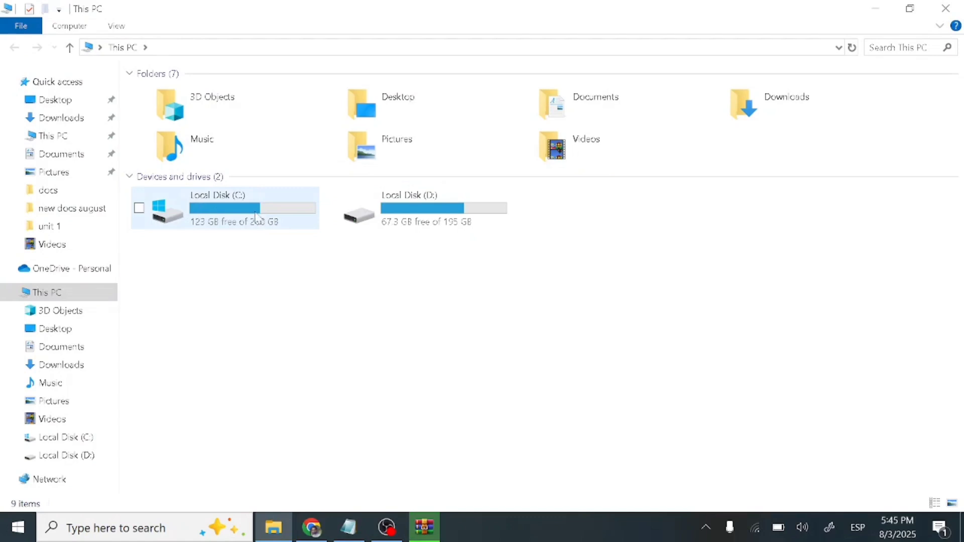
{"action": "double_click", "coordinate": [256, 219]}
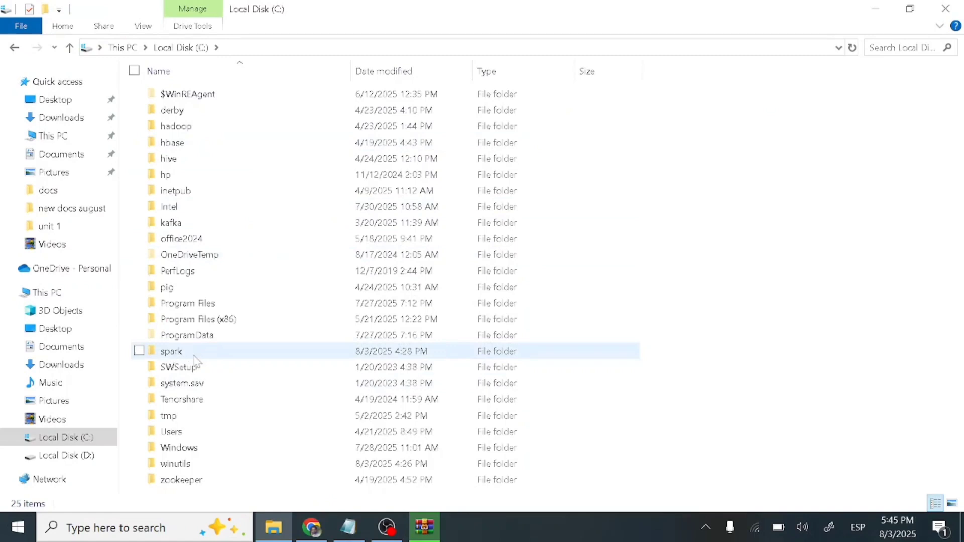
- Check the contents of the spark folder on Local Disk (C:) and return to the drive's folder list
{"action": "double_click", "coordinate": [206, 354]}
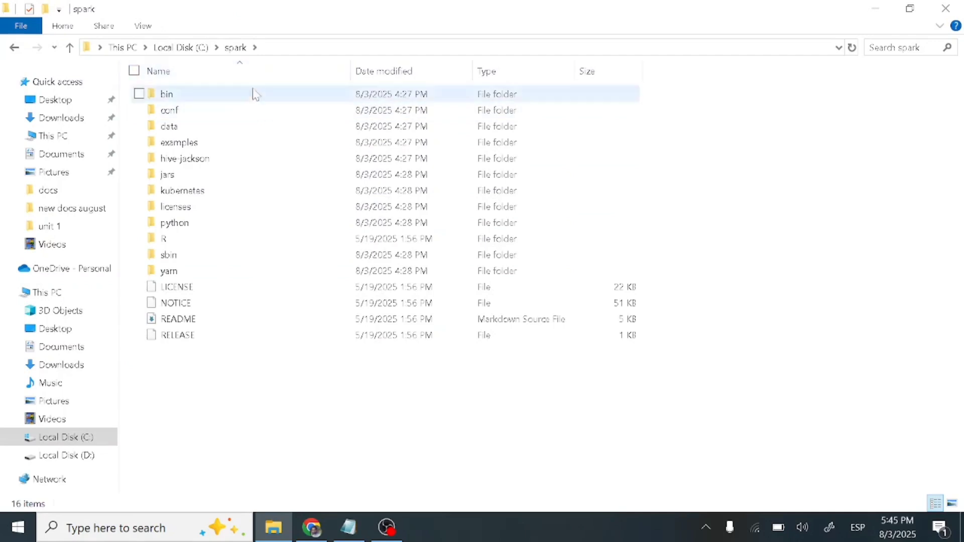
{"action": "left_click", "coordinate": [179, 47]}
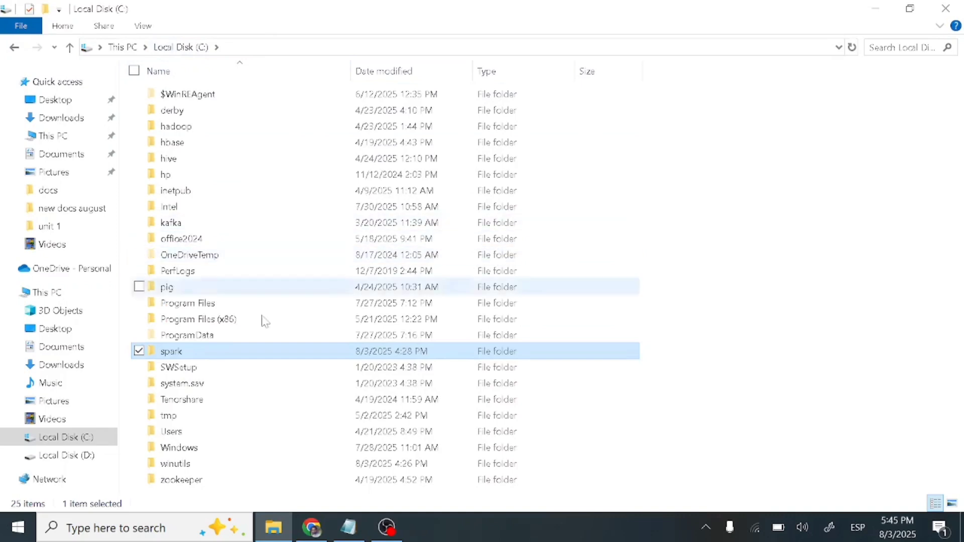
{"action": "left_click", "coordinate": [812, 289]}
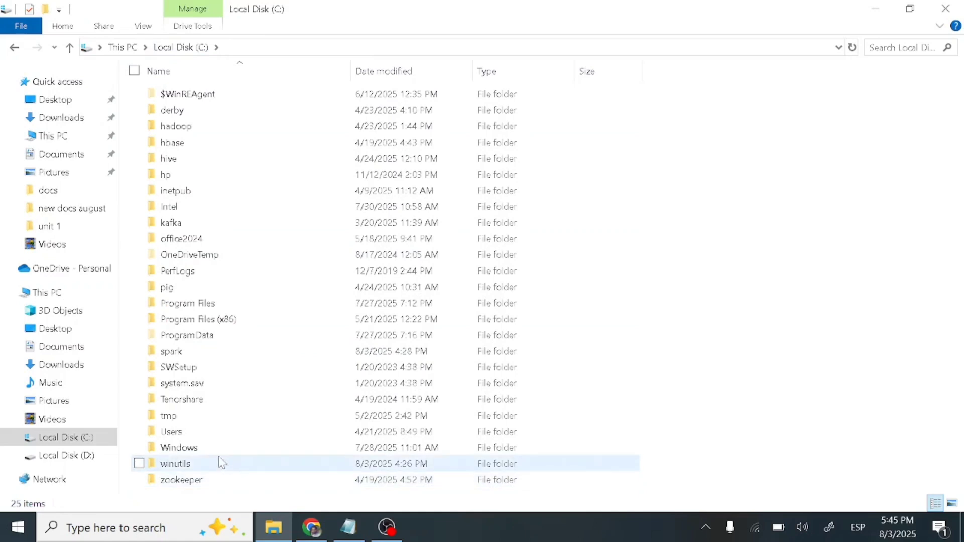
- Create a new folder on Local Disk (C:), keeping the default name
{"action": "right_click", "coordinate": [730, 223]}
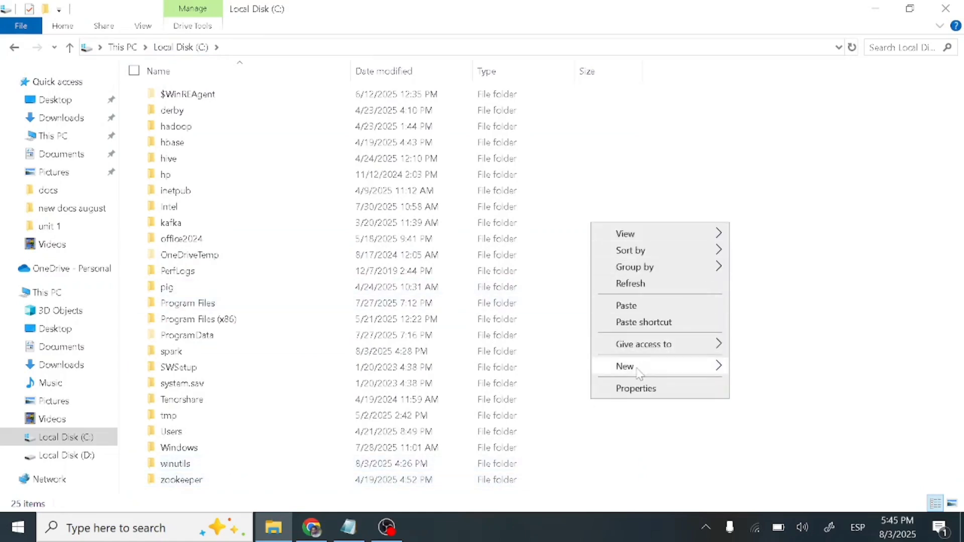
{"action": "mouse_move", "coordinate": [639, 371]}
{"action": "left_click", "coordinate": [765, 369]}
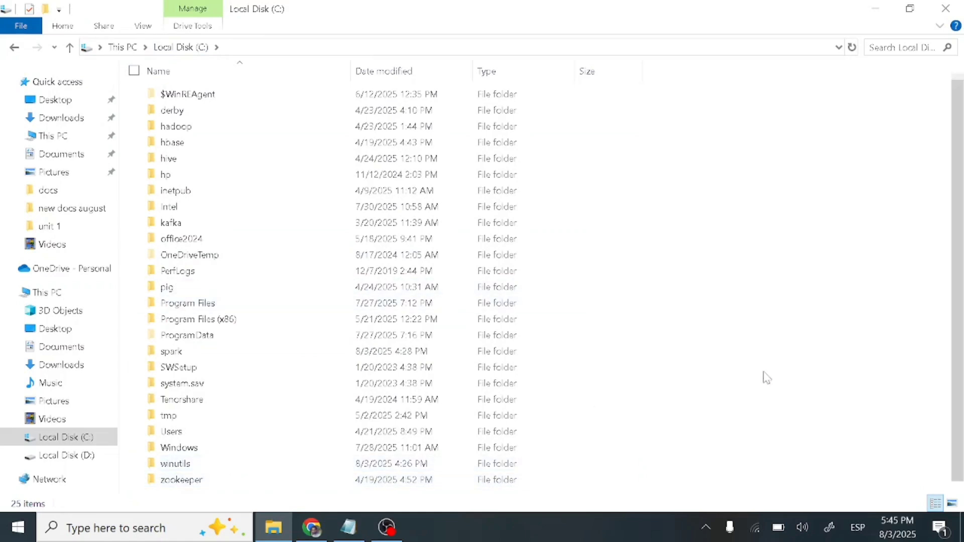
{"action": "left_click", "coordinate": [878, 308]}
- Check the files inside the winutils folder on drive C and return to the drive's folder list
{"action": "left_click", "coordinate": [206, 460]}
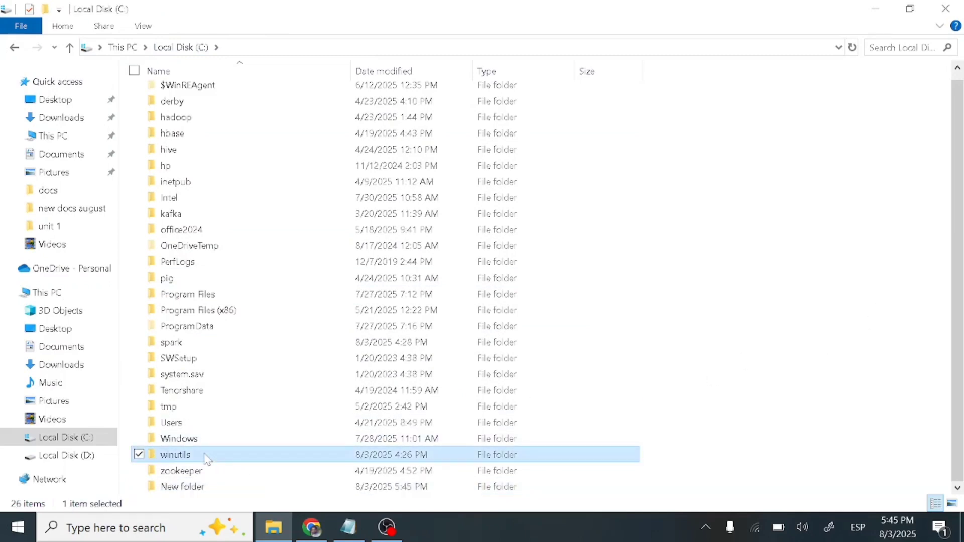
{"action": "double_click", "coordinate": [205, 455]}
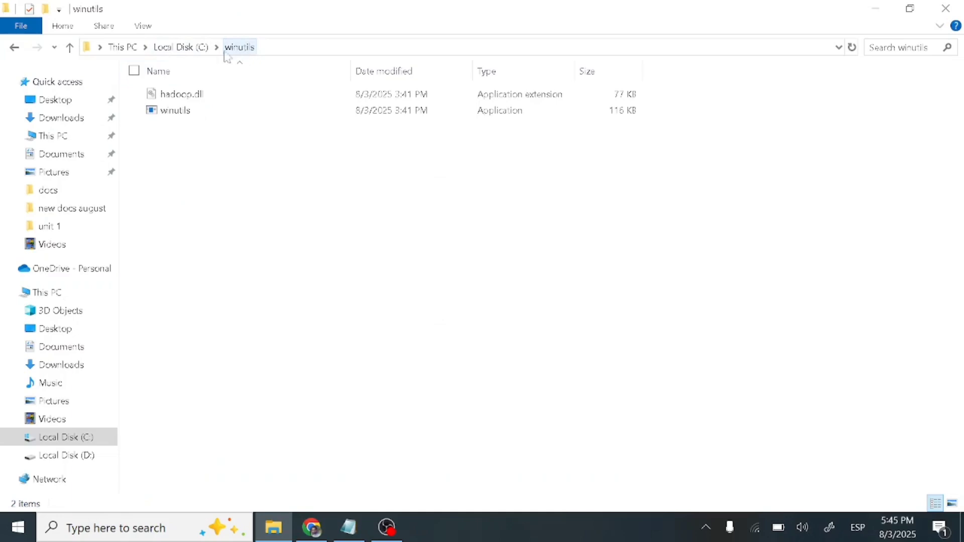
{"action": "left_click", "coordinate": [69, 47]}
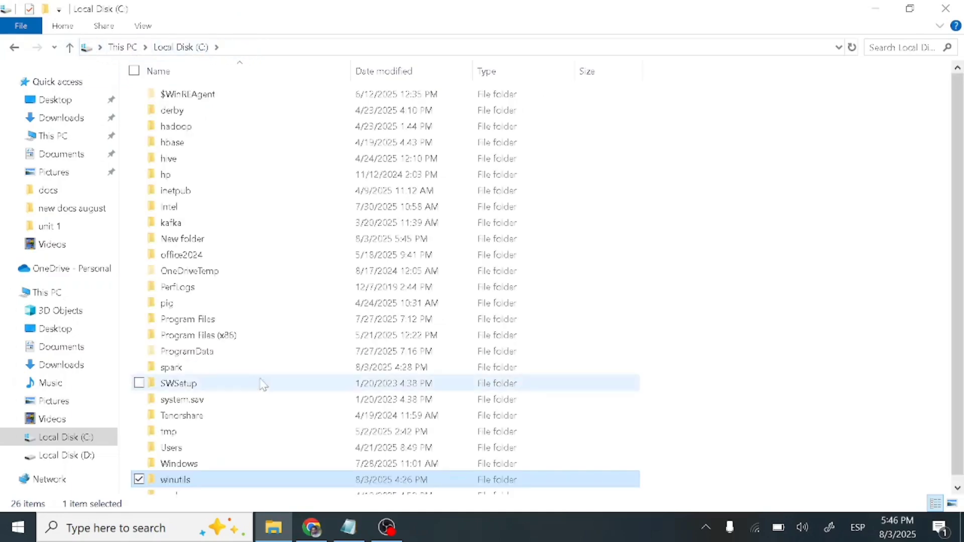
- Create a folder named bin inside the winutils folder on drive C
{"action": "scroll", "coordinate": [198, 482], "scroll_direction": "down", "scroll_amount": 1}
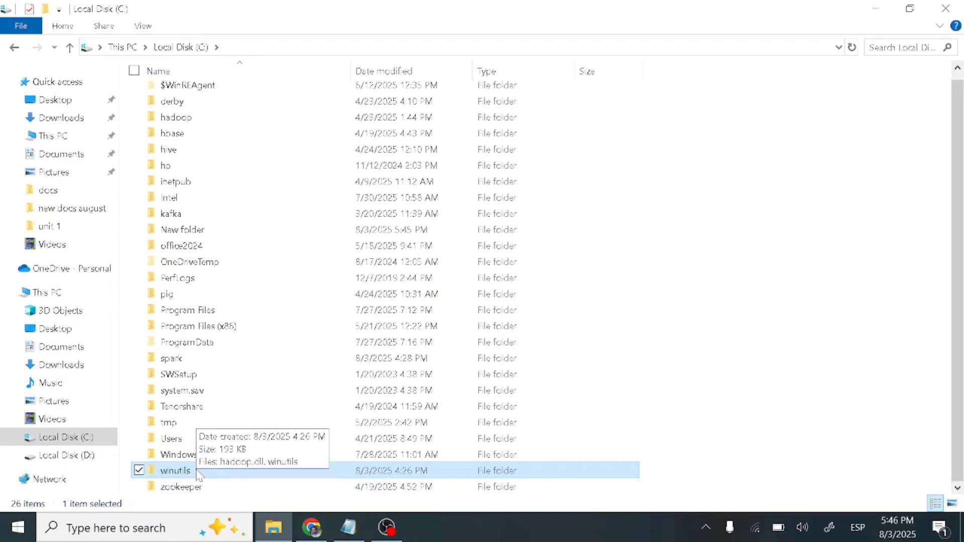
{"action": "double_click", "coordinate": [199, 474]}
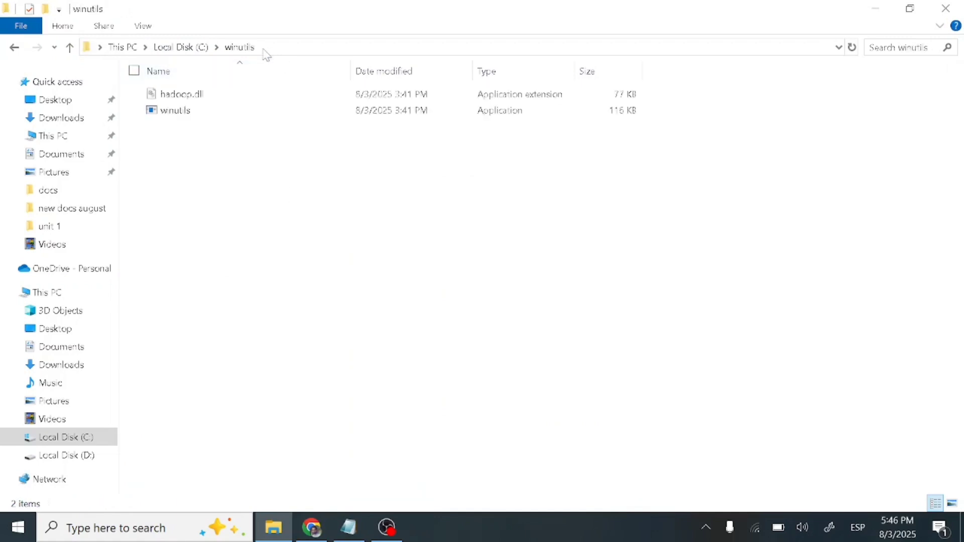
{"action": "right_click", "coordinate": [290, 213]}
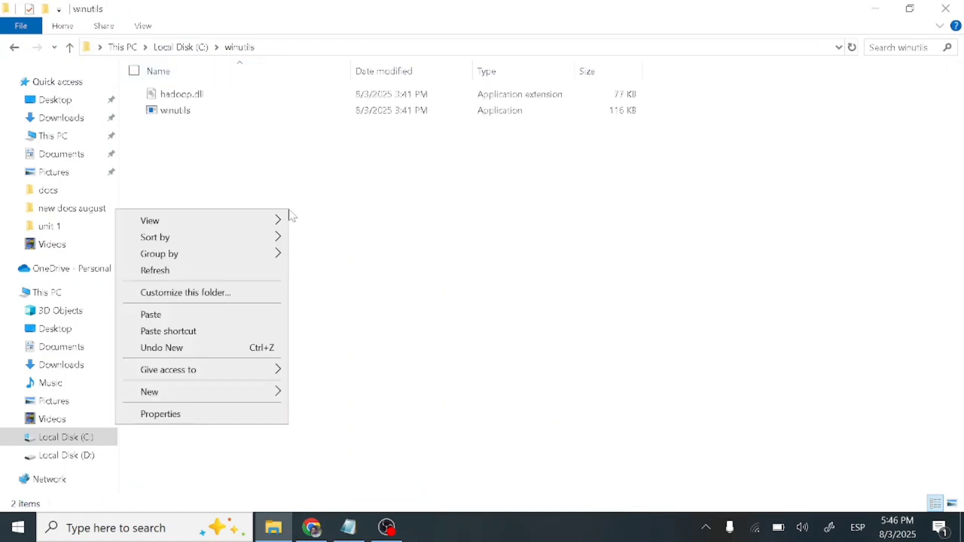
{"action": "mouse_move", "coordinate": [251, 396]}
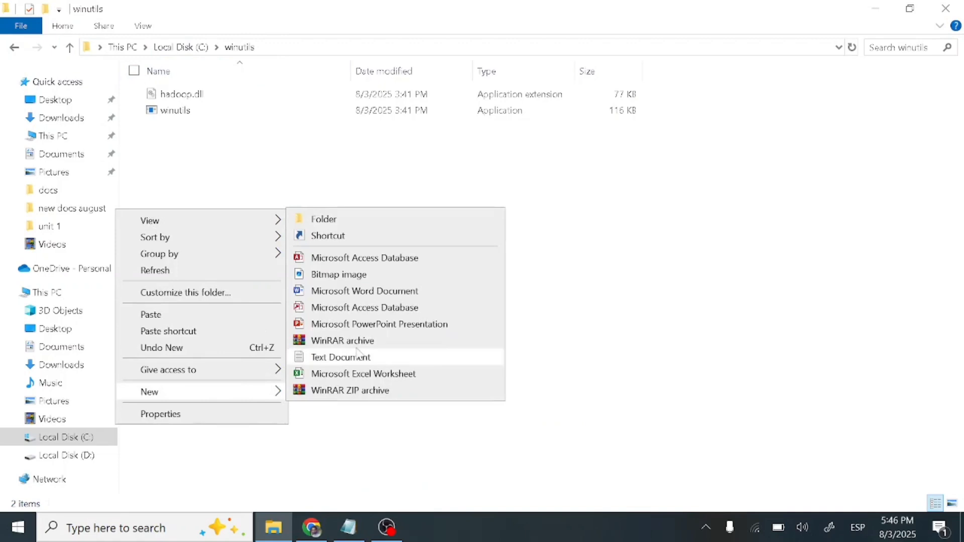
{"action": "left_click", "coordinate": [378, 222]}
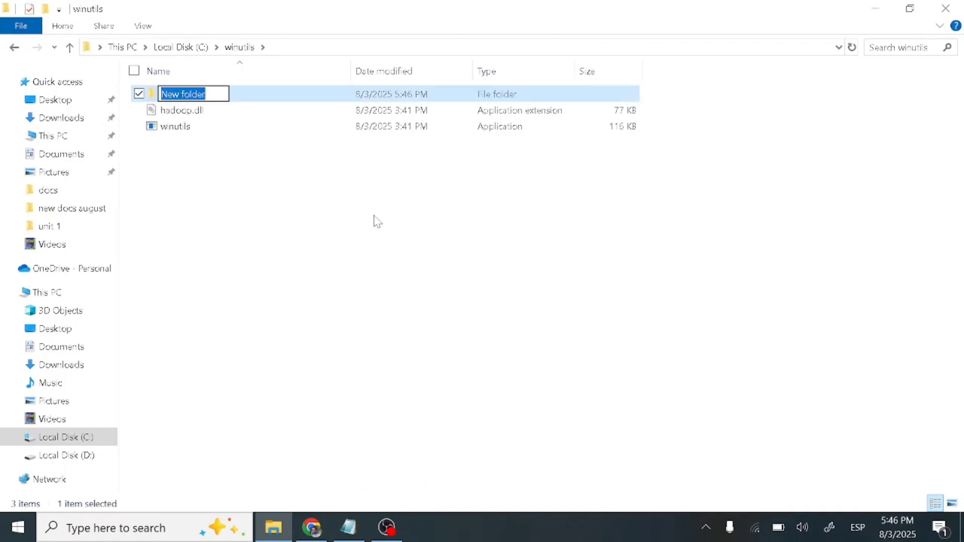
{"action": "type", "text": "bin"}
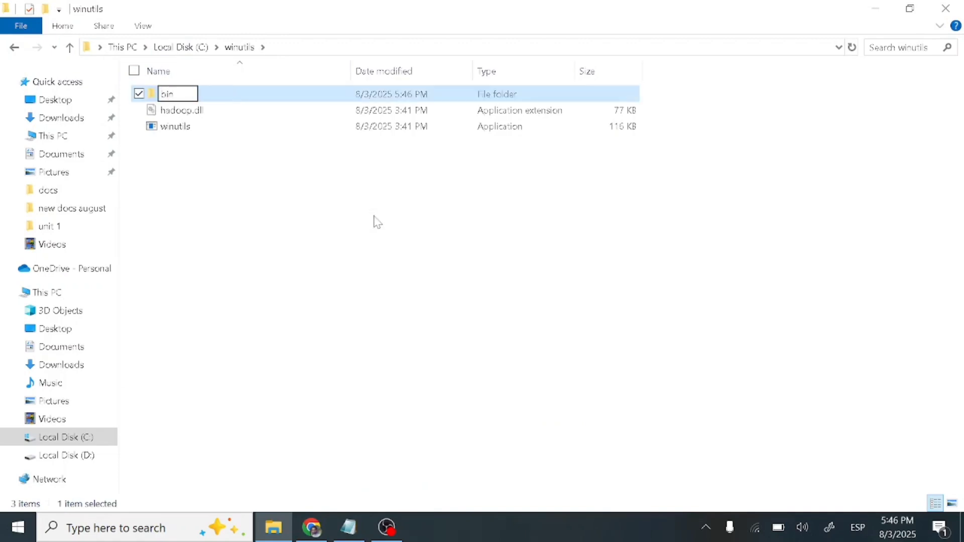
{"action": "left_click", "coordinate": [276, 214]}
- Move hadoop.dll and winutils into the bin folder, check its contents, and close the File Explorer window
{"action": "left_click_drag", "start_coordinate": [215, 188], "coordinate": [186, 107]}
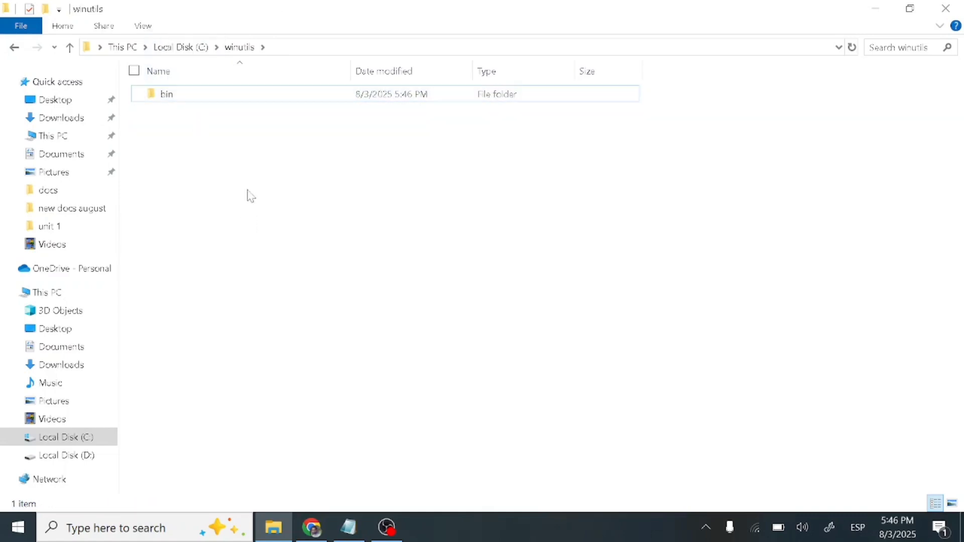
{"action": "double_click", "coordinate": [207, 97]}
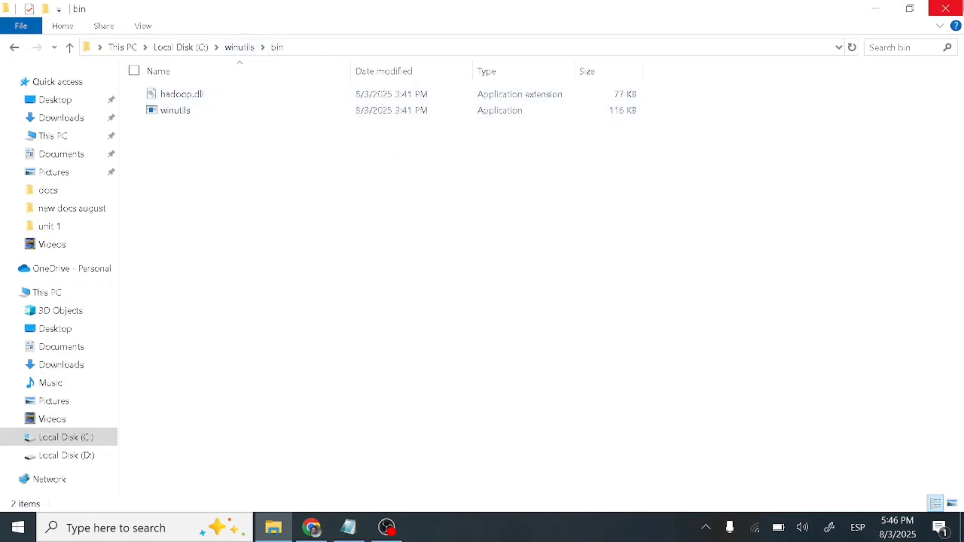
{"action": "left_click", "coordinate": [946, 9]}
{"action": "left_click", "coordinate": [311, 305]}
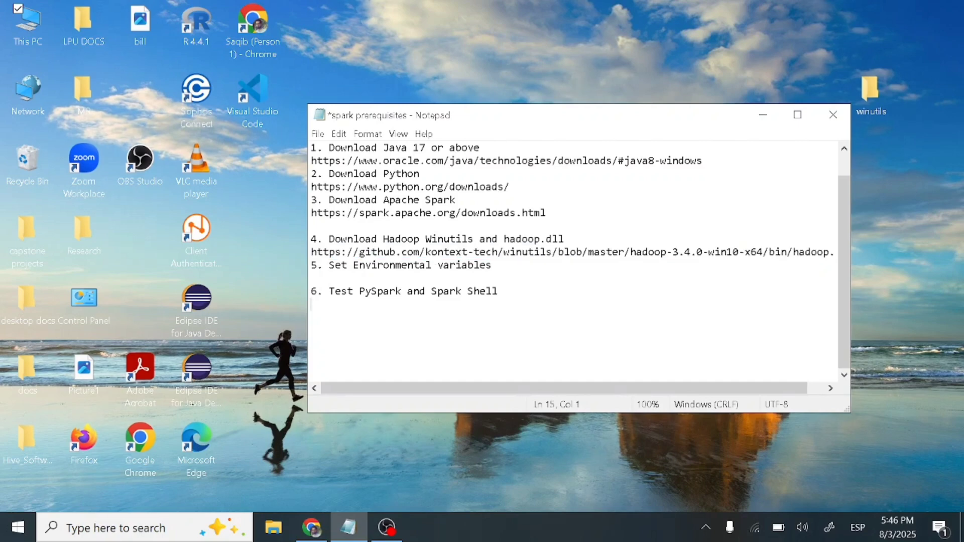
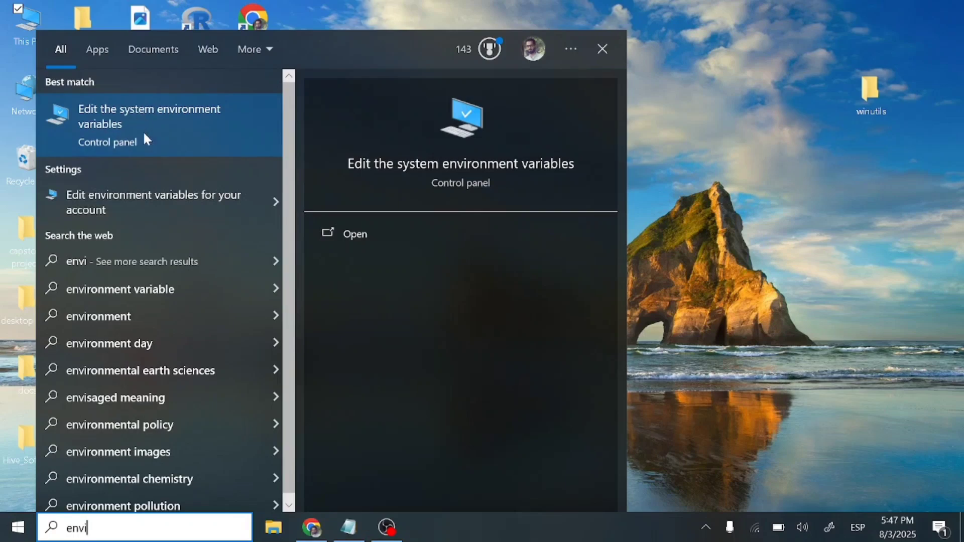
- Open Environment Variables from the system environment variables settings and find SPARK_HOME among the system variables
{"action": "left_click", "coordinate": [177, 131]}
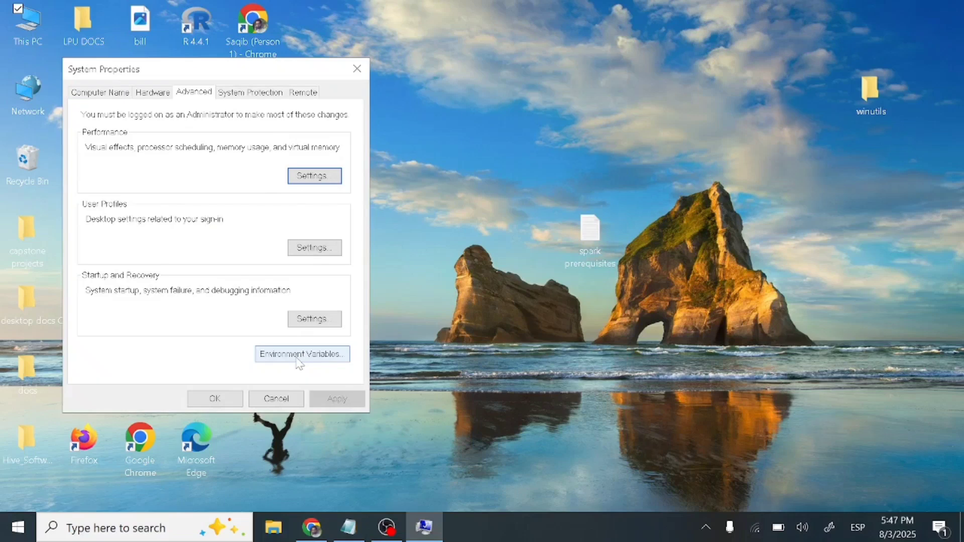
{"action": "left_click", "coordinate": [297, 357]}
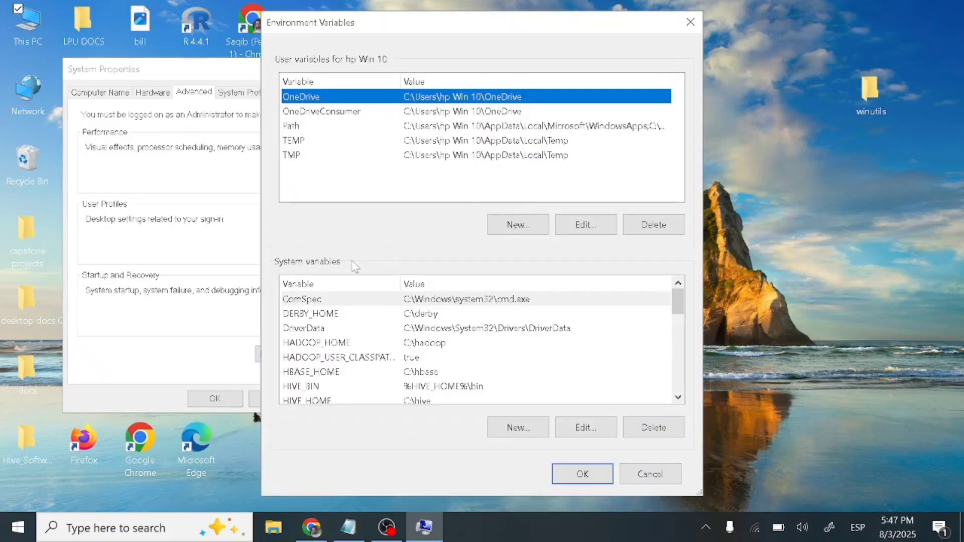
{"action": "scroll", "coordinate": [344, 354], "scroll_direction": "down", "scroll_amount": 4}
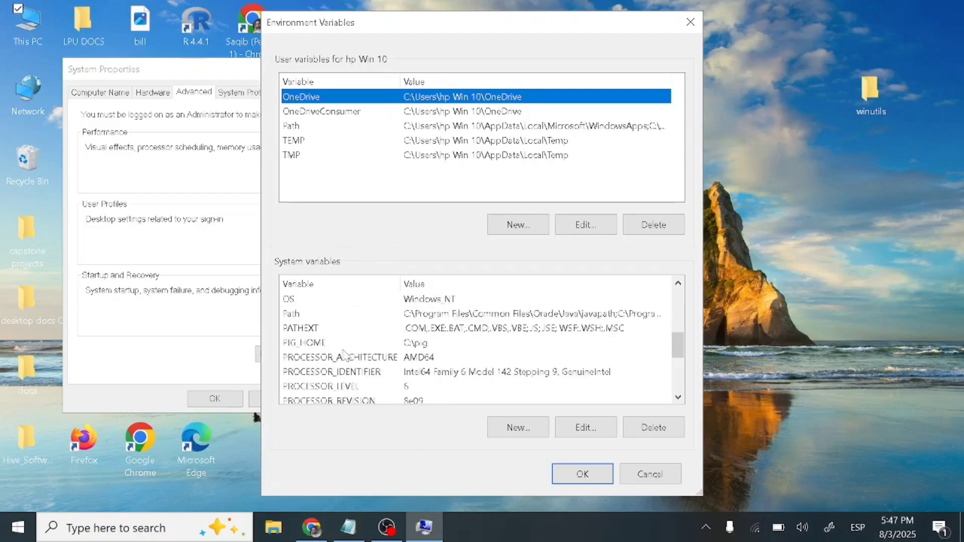
{"action": "scroll", "coordinate": [347, 352], "scroll_direction": "down", "scroll_amount": 3}
{"action": "scroll", "coordinate": [360, 307], "scroll_direction": "up", "scroll_amount": 4}
{"action": "scroll", "coordinate": [368, 346], "scroll_direction": "down", "scroll_amount": 2}
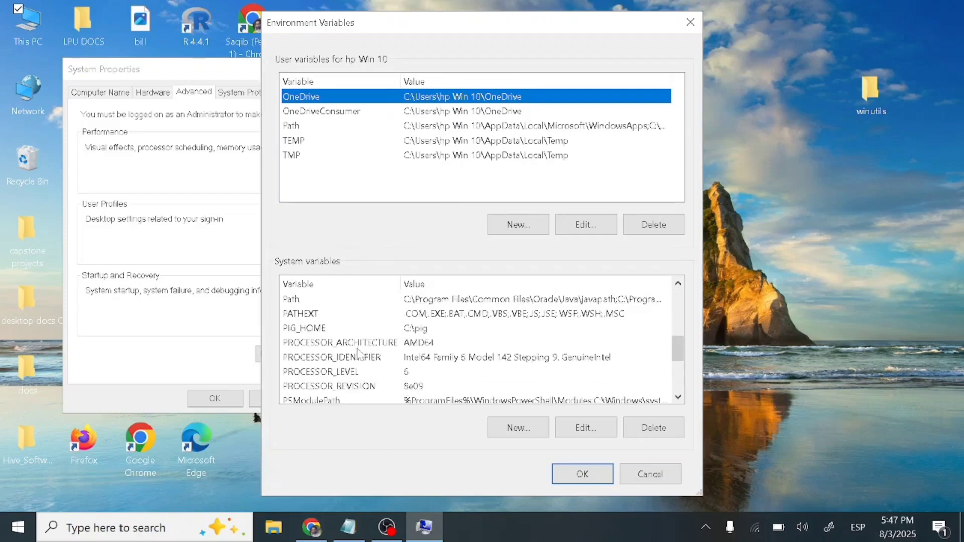
{"action": "scroll", "coordinate": [360, 354], "scroll_direction": "down", "scroll_amount": 2}
{"action": "scroll", "coordinate": [359, 354], "scroll_direction": "down", "scroll_amount": 2}
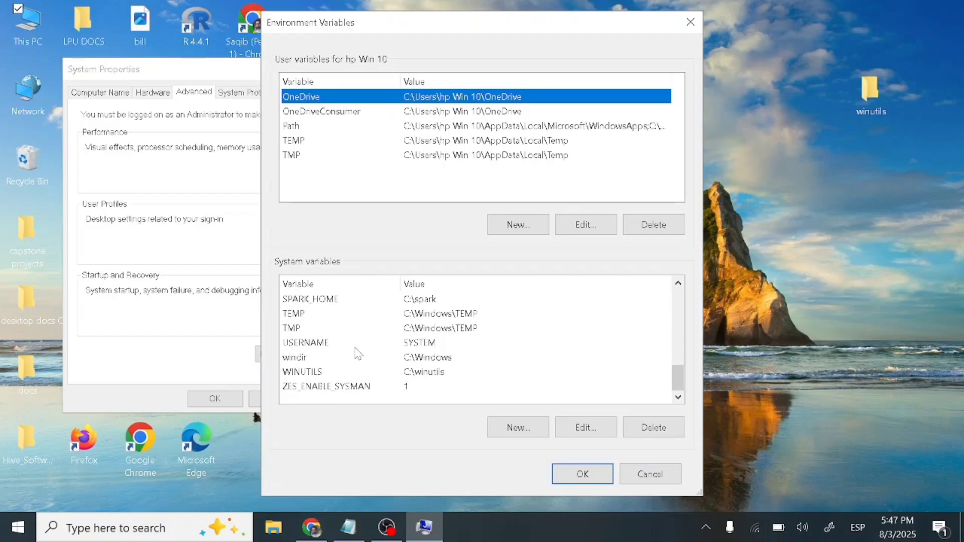
- Open the SPARK_HOME system variable for editing and clear its value
{"action": "double_click", "coordinate": [332, 301]}
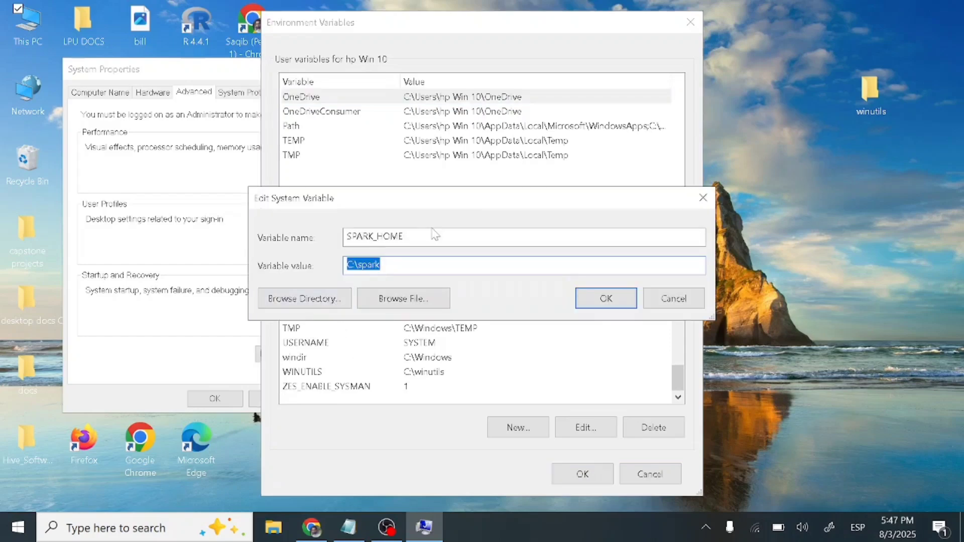
{"action": "left_click", "coordinate": [432, 236]}
{"action": "left_click_drag", "start_coordinate": [432, 236], "coordinate": [346, 236]}
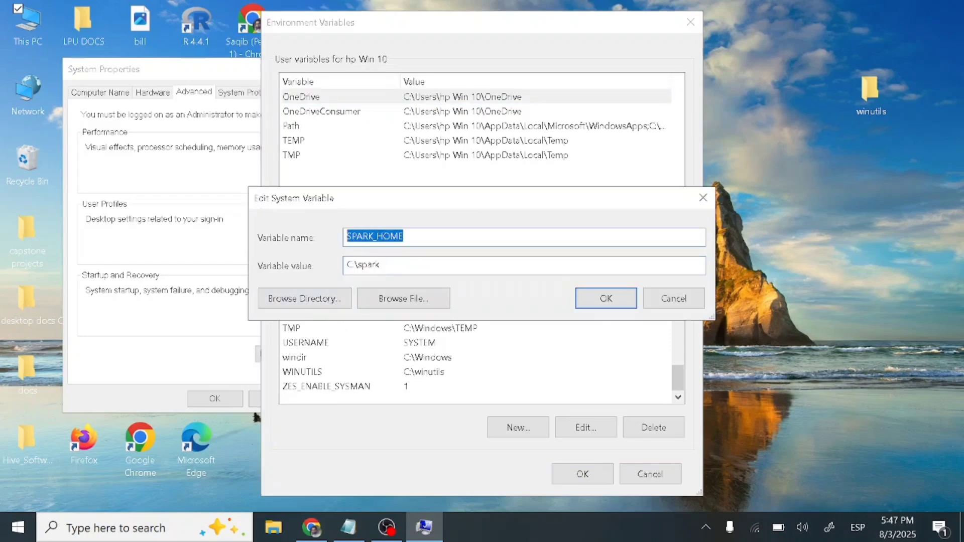
{"action": "double_click", "coordinate": [369, 264]}
{"action": "key", "text": "shift+Home"}
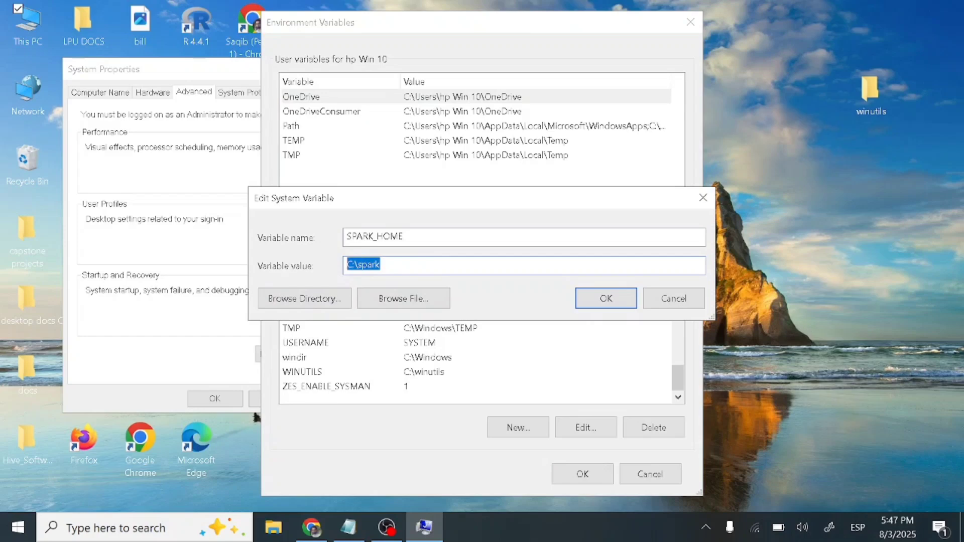
{"action": "key", "text": "BackSpace"}
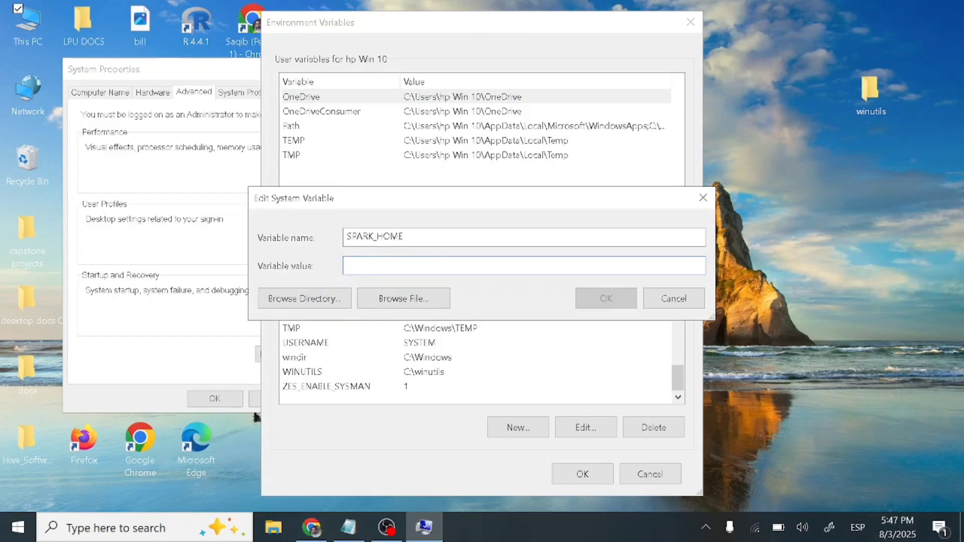
- Set the SPARK_HOME value to C:\spark by browsing to the spark directory on Local Disk (C:), and save the variable
{"action": "left_click", "coordinate": [317, 299]}
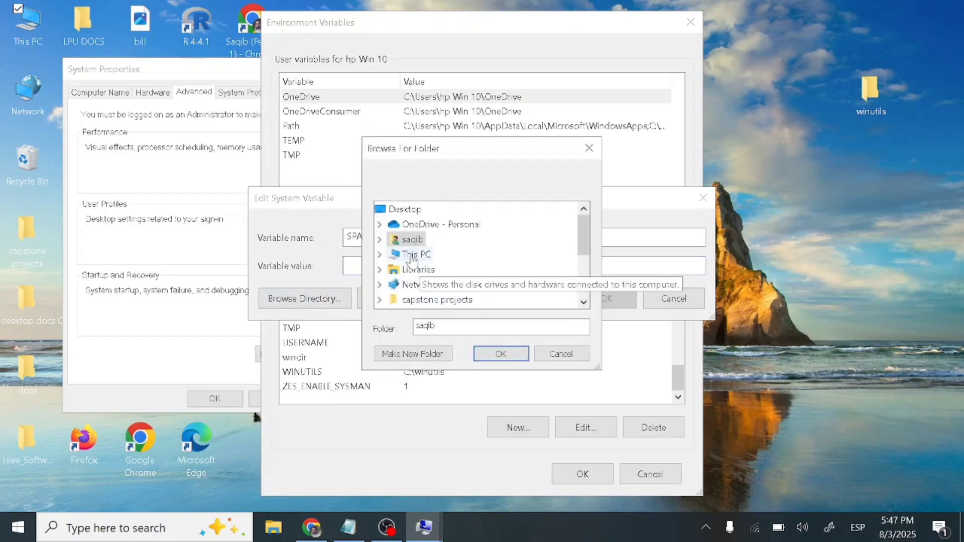
{"action": "left_click", "coordinate": [411, 255]}
{"action": "scroll", "coordinate": [452, 271], "scroll_direction": "down", "scroll_amount": 2}
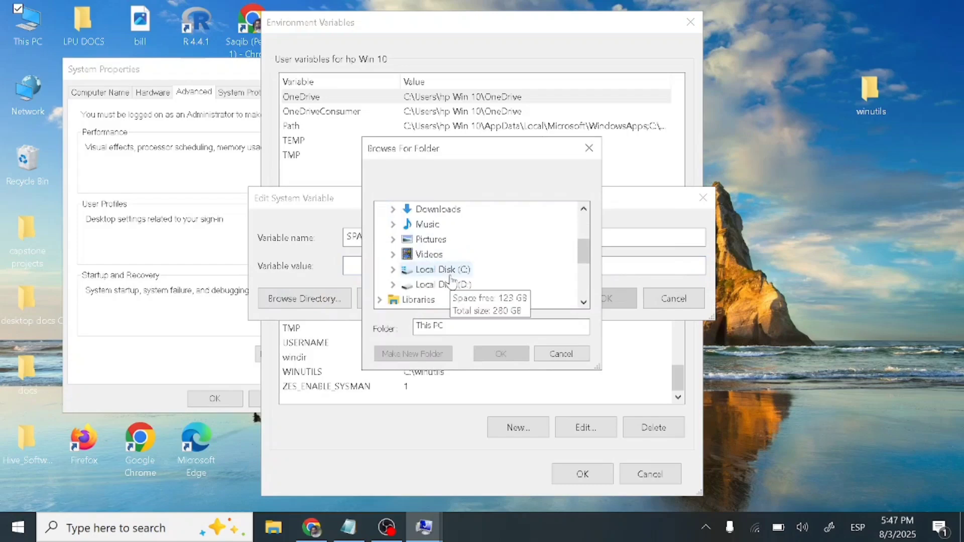
{"action": "left_click", "coordinate": [462, 271]}
{"action": "scroll", "coordinate": [461, 276], "scroll_direction": "down", "scroll_amount": 3}
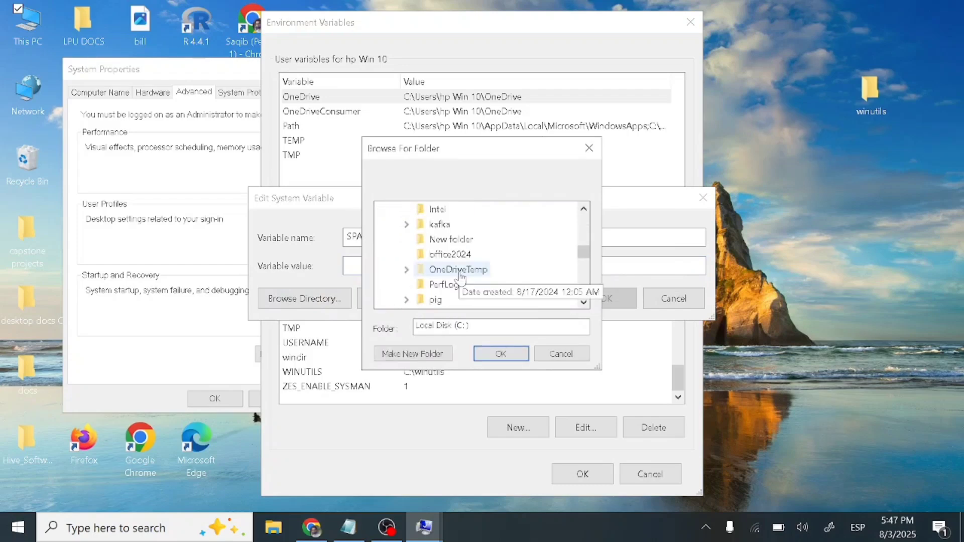
{"action": "scroll", "coordinate": [461, 276], "scroll_direction": "down", "scroll_amount": 1}
{"action": "left_click", "coordinate": [440, 300]}
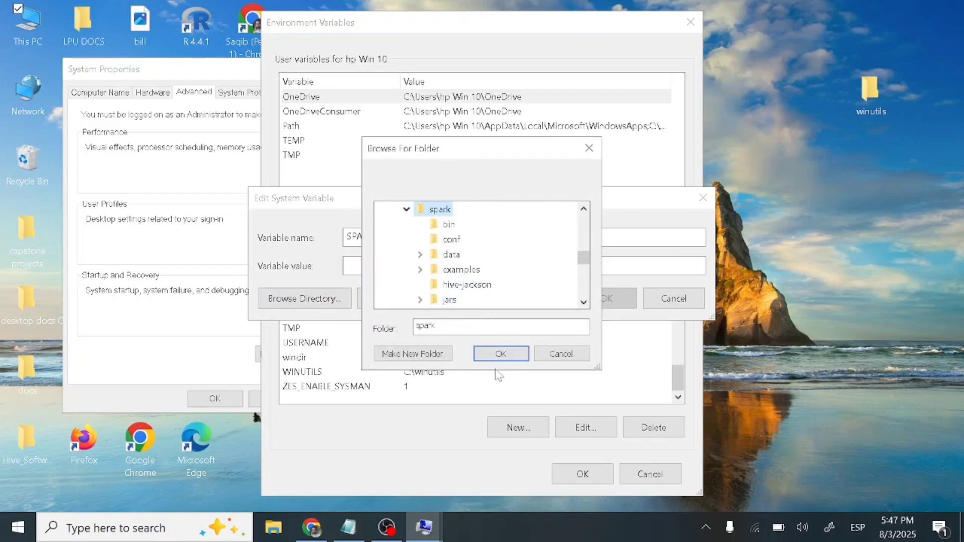
{"action": "left_click", "coordinate": [501, 353]}
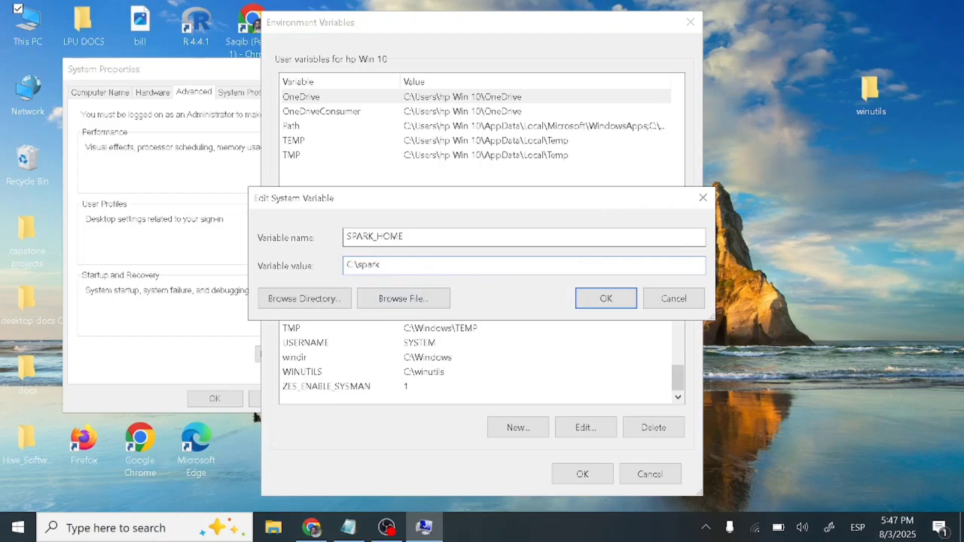
{"action": "left_click", "coordinate": [608, 302]}
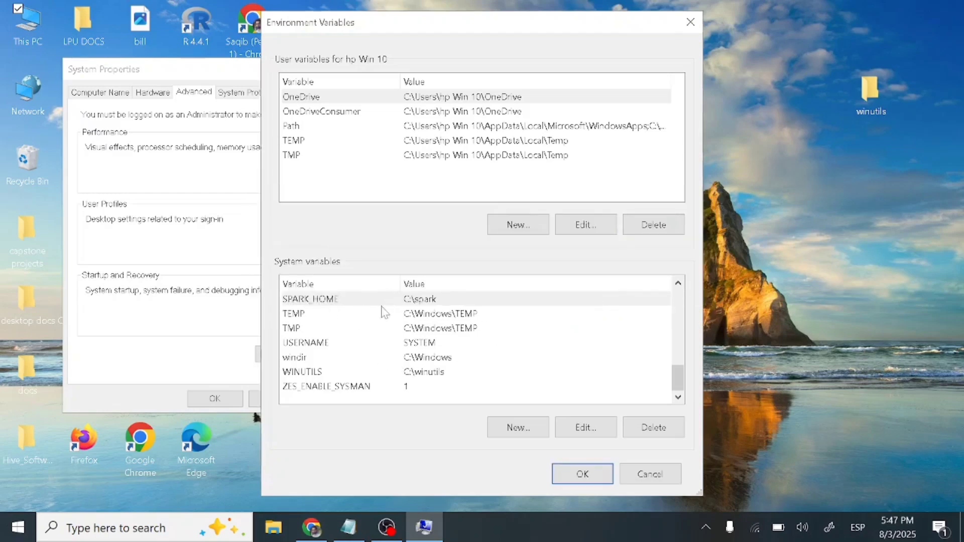
- Check the name and value of the WINUTILS system variable and accept them
{"action": "double_click", "coordinate": [322, 372]}
{"action": "left_click", "coordinate": [413, 242]}
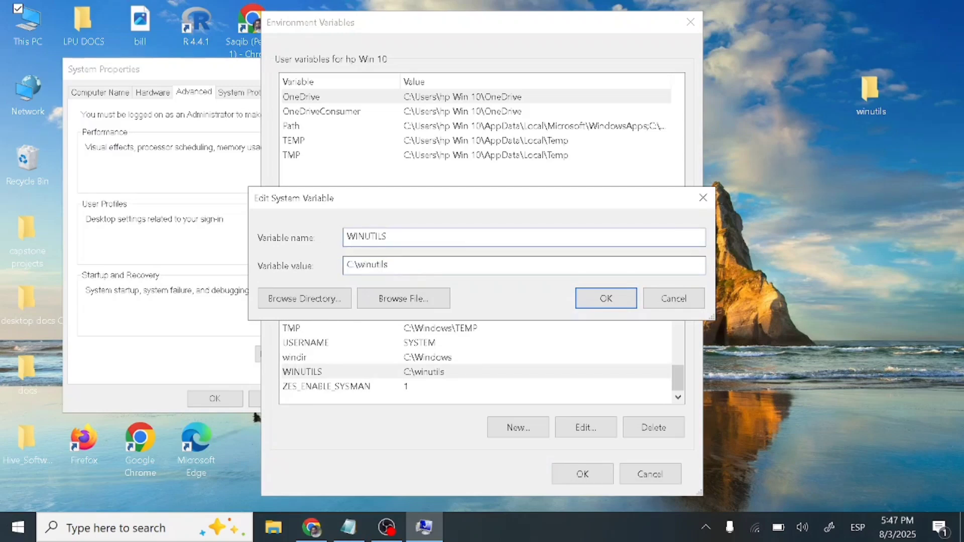
{"action": "left_click", "coordinate": [599, 306]}
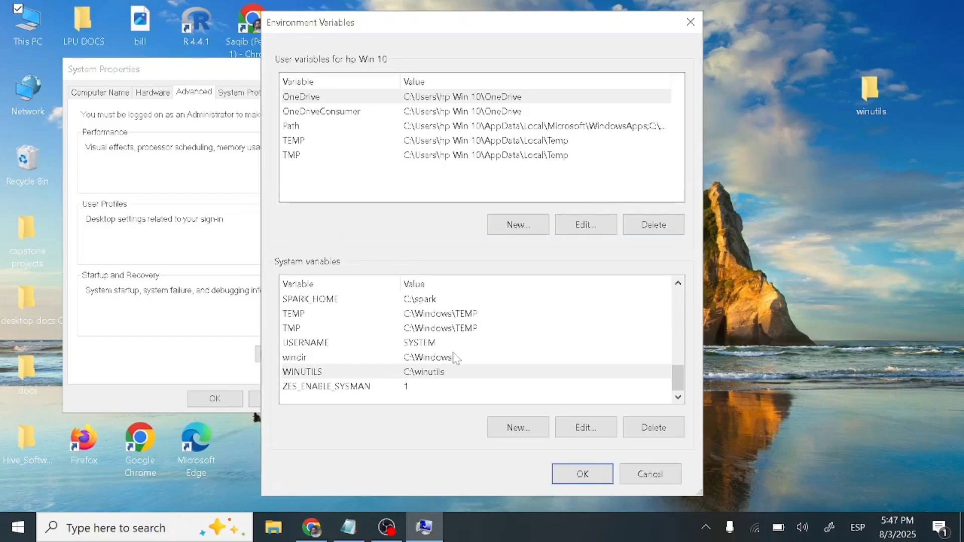
- Open the Path system variable and check its %SPARK_HOME%\bin and %WINUTILS%\bin entries
{"action": "scroll", "coordinate": [395, 355], "scroll_direction": "up", "scroll_amount": 2}
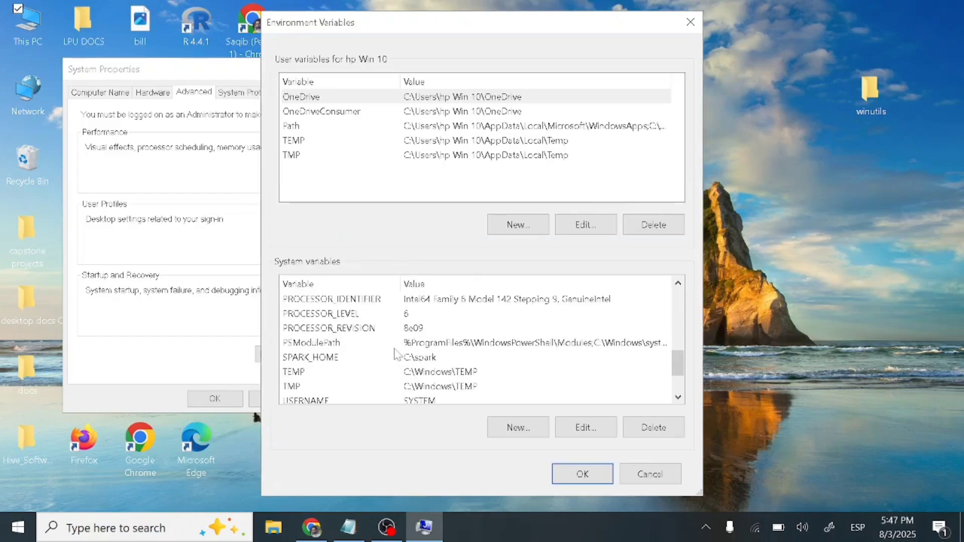
{"action": "scroll", "coordinate": [395, 351], "scroll_direction": "up", "scroll_amount": 1}
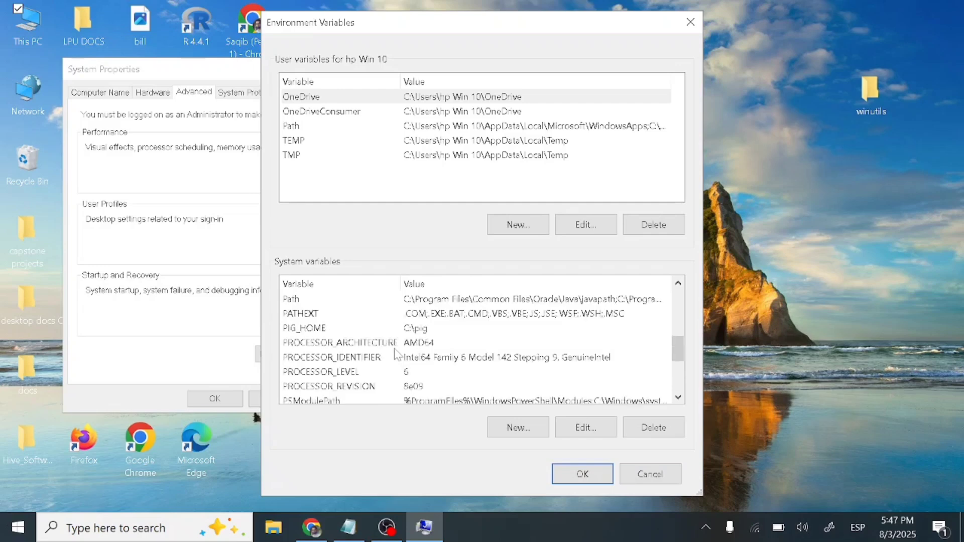
{"action": "double_click", "coordinate": [452, 301]}
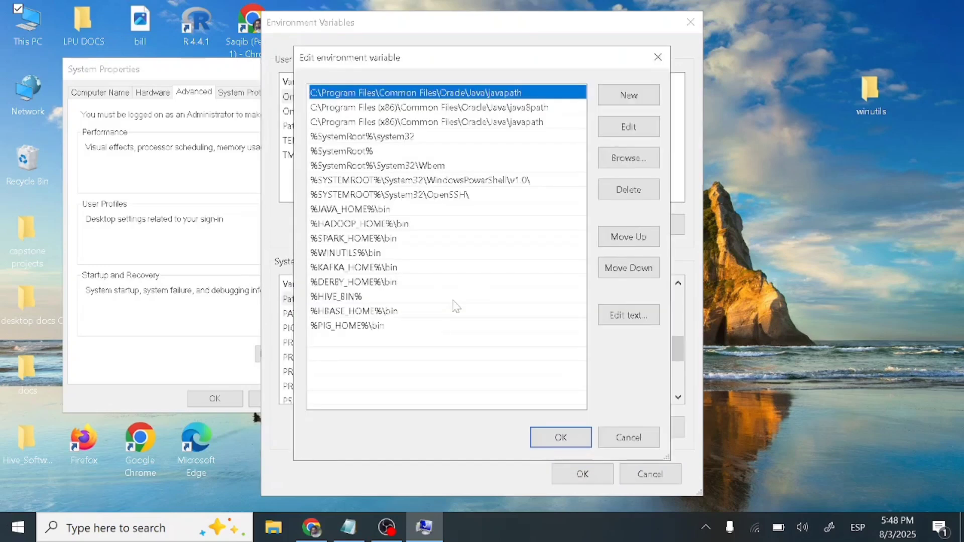
{"action": "double_click", "coordinate": [337, 239]}
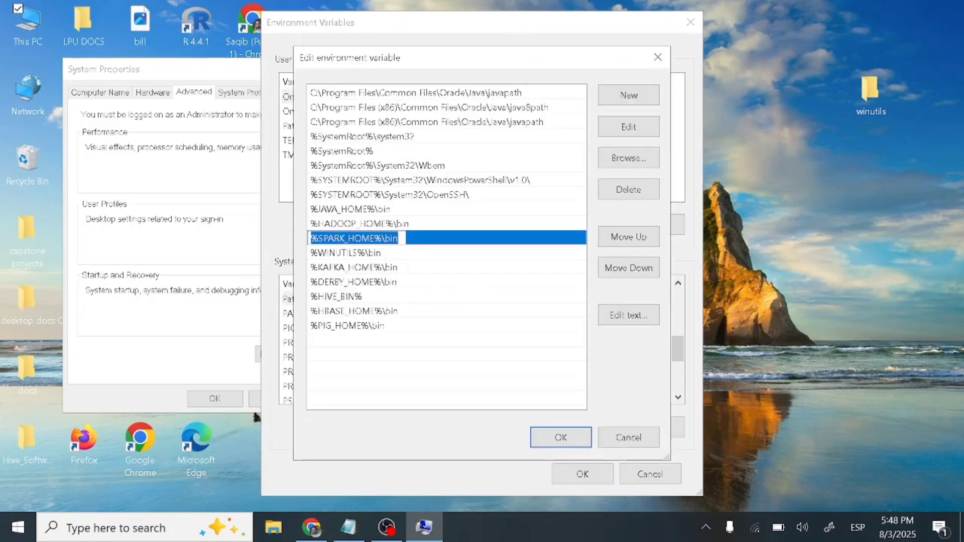
{"action": "left_click", "coordinate": [337, 239]}
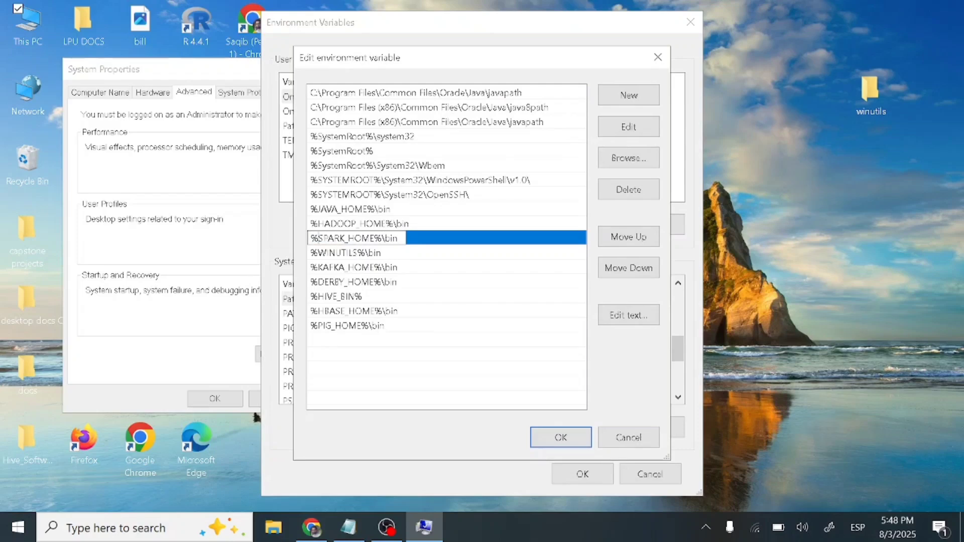
{"action": "key", "text": "shift+Right"}
{"action": "key", "text": "shift+Right"}
{"action": "key", "text": "shift+Right"}
{"action": "key", "text": "shift+Right"}
{"action": "key", "text": "shift+Right"}
{"action": "key", "text": "shift+Right"}
{"action": "key", "text": "shift+Right"}
{"action": "key", "text": "shift+Right"}
{"action": "key", "text": "shift+Right"}
{"action": "key", "text": "shift+Right"}
{"action": "key", "text": "shift+Right"}
{"action": "key", "text": "shift+Right"}
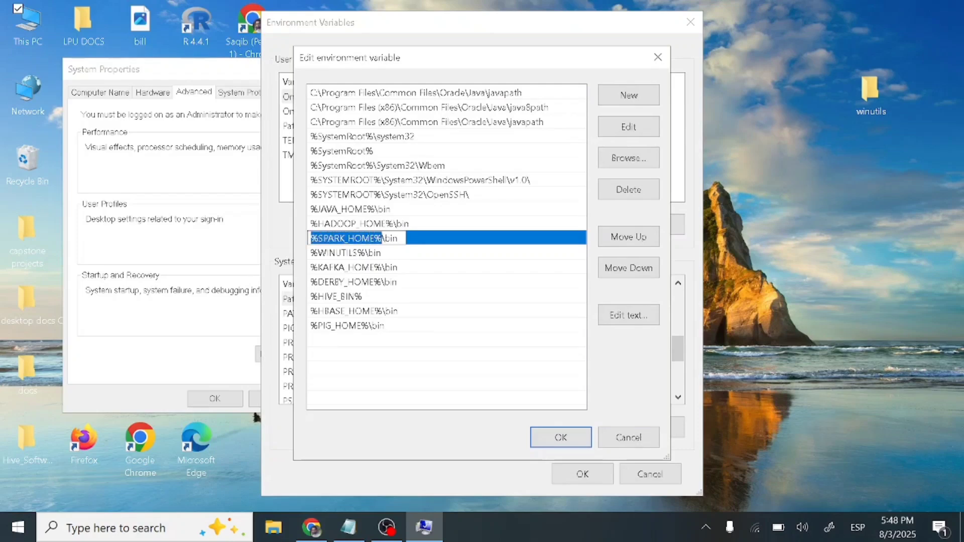
{"action": "key", "text": "End"}
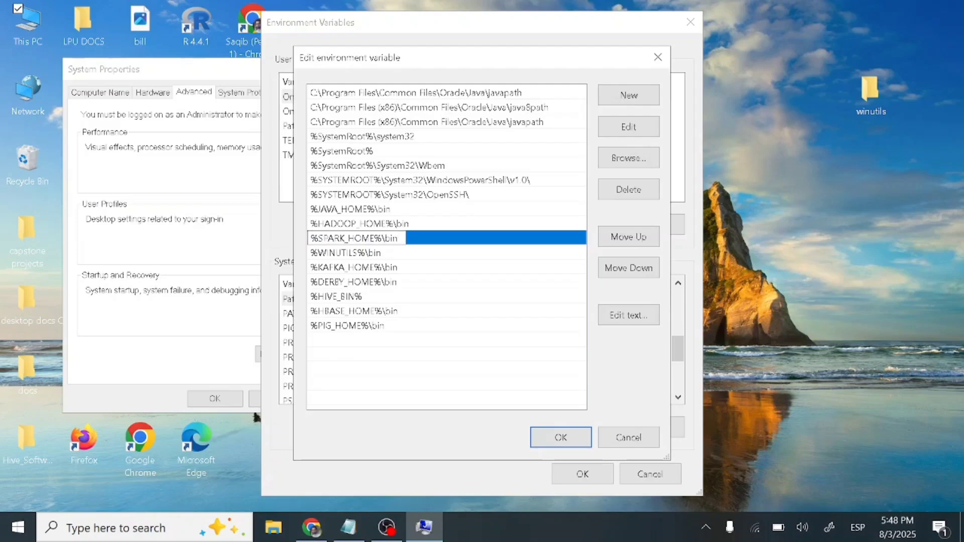
{"action": "left_click", "coordinate": [312, 254]}
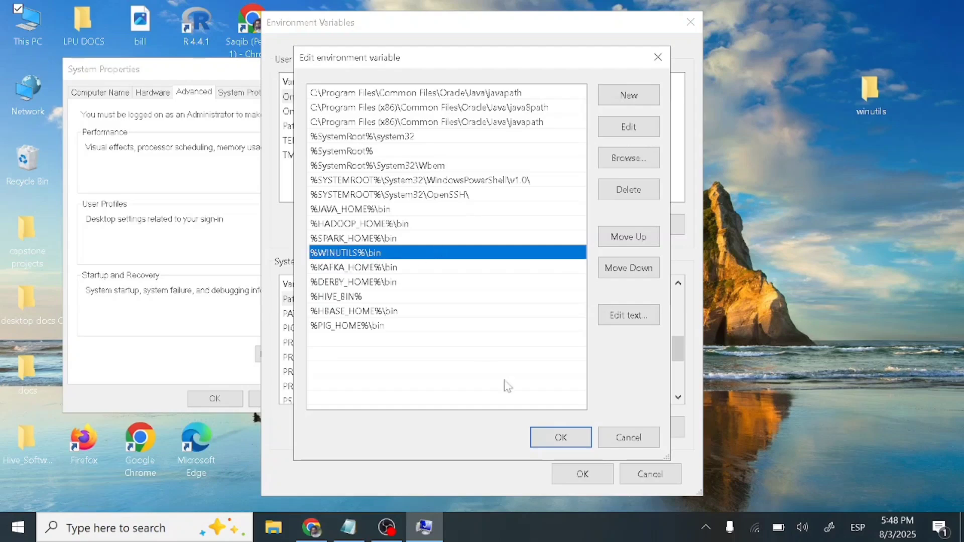
- Accept the Path entries, save the environment variables and close System Properties
{"action": "left_click", "coordinate": [561, 437]}
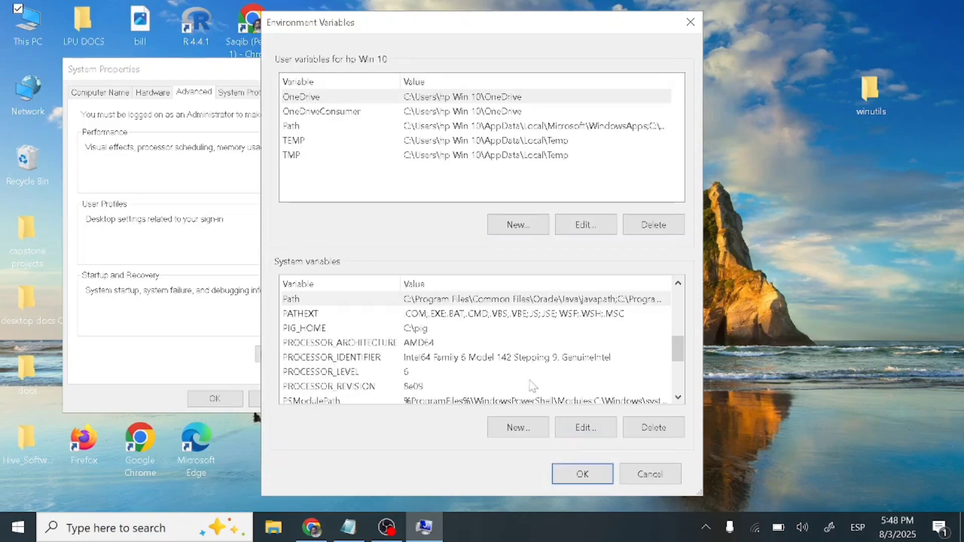
{"action": "left_click", "coordinate": [579, 474]}
{"action": "left_click", "coordinate": [215, 399]}
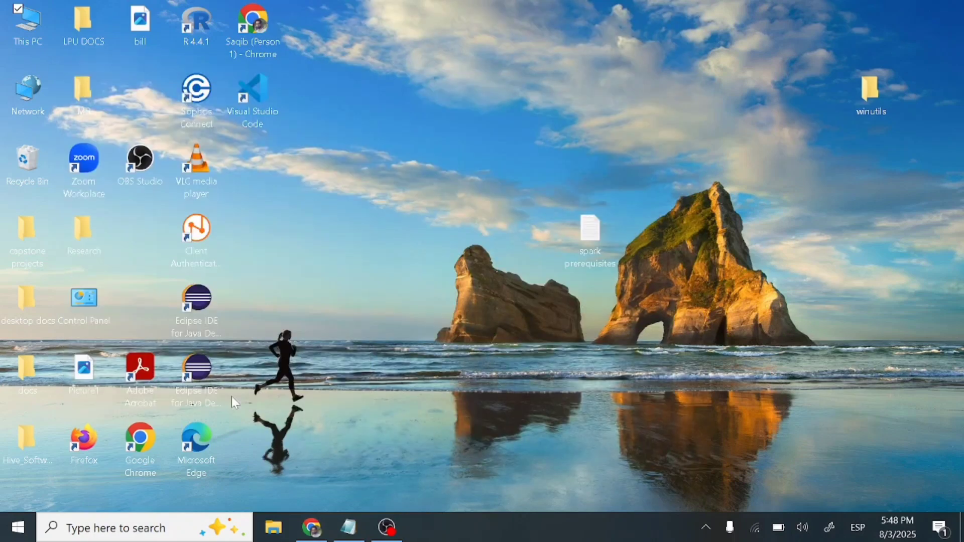
{"action": "right_click", "coordinate": [430, 186]}
{"action": "left_click", "coordinate": [368, 231]}
{"action": "right_click", "coordinate": [466, 198]}
{"action": "left_click", "coordinate": [426, 243]}
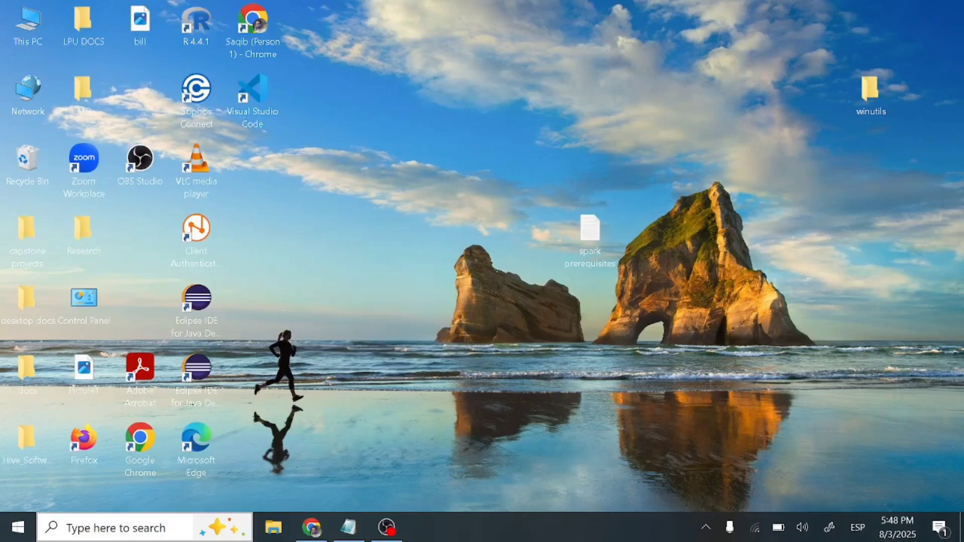
- Open Command Prompt as administrator and run spark-shell
{"action": "left_click", "coordinate": [117, 529]}
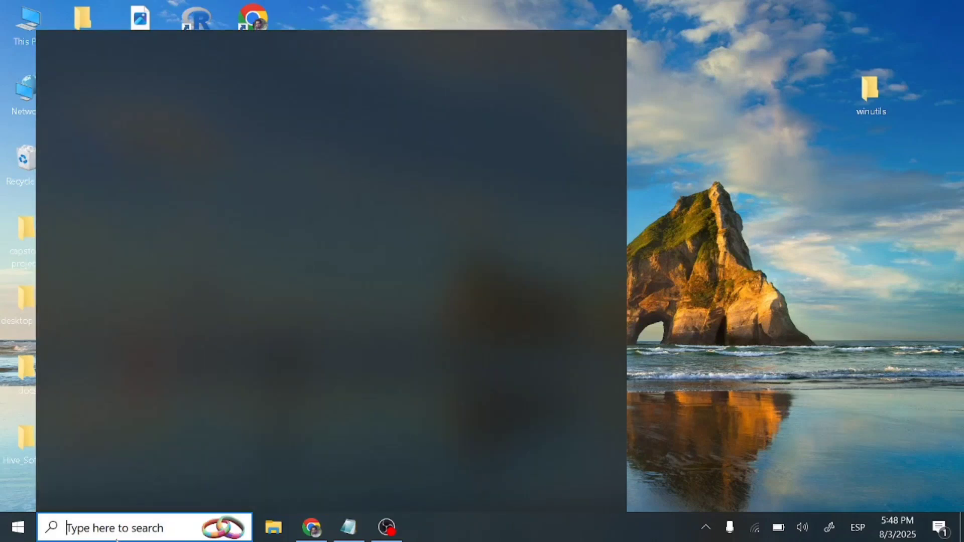
{"action": "type", "text": "dmd"}
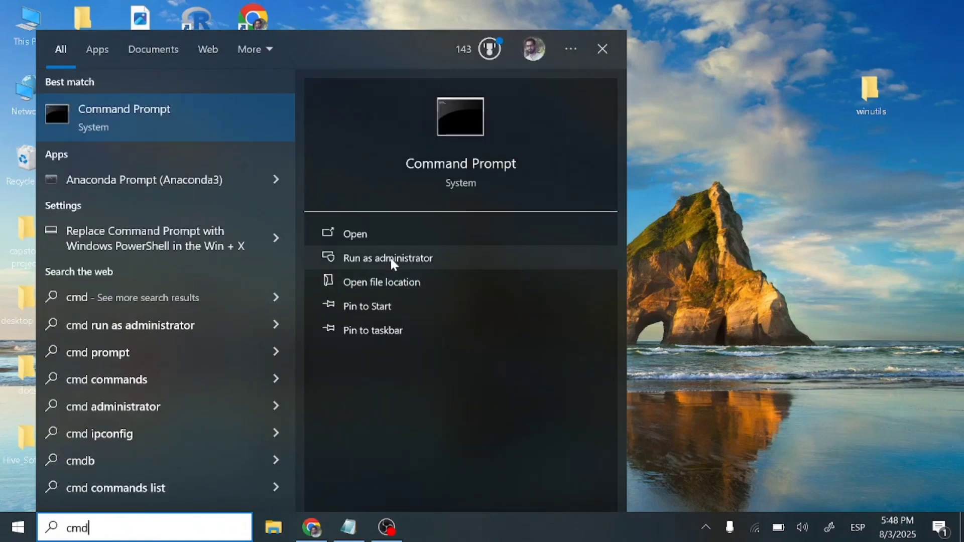
{"action": "left_click", "coordinate": [409, 259]}
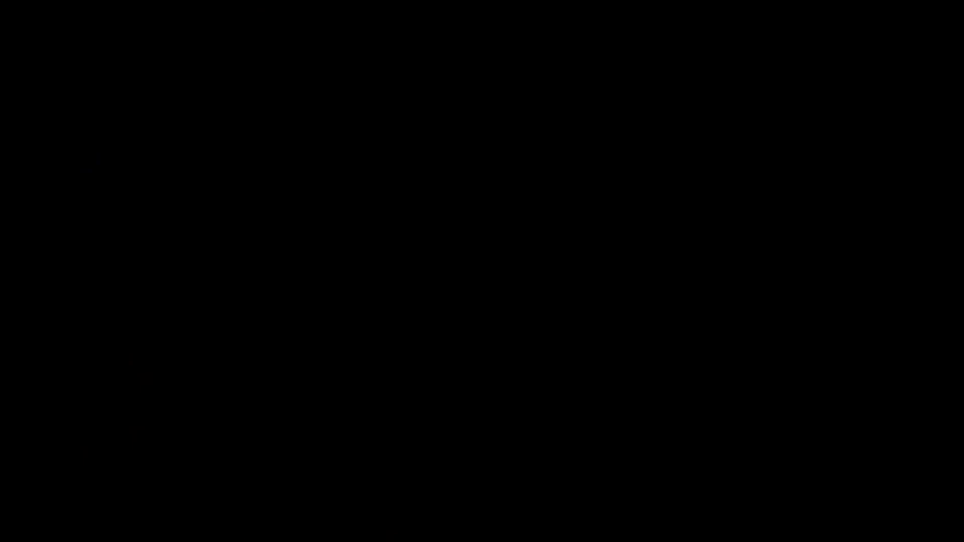
{"action": "left_click", "coordinate": [393, 353]}
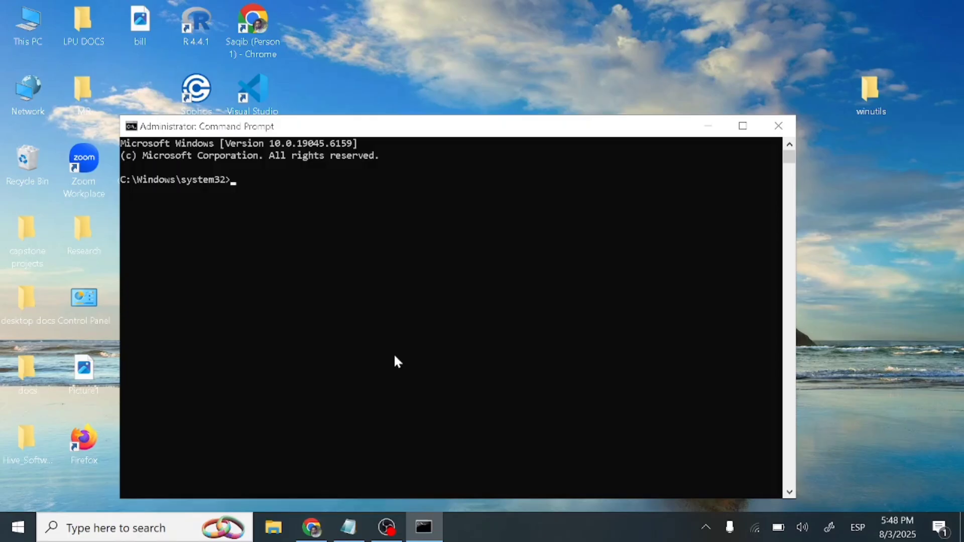
{"action": "type", "text": "spark-shell"}
{"action": "key", "text": "Return"}
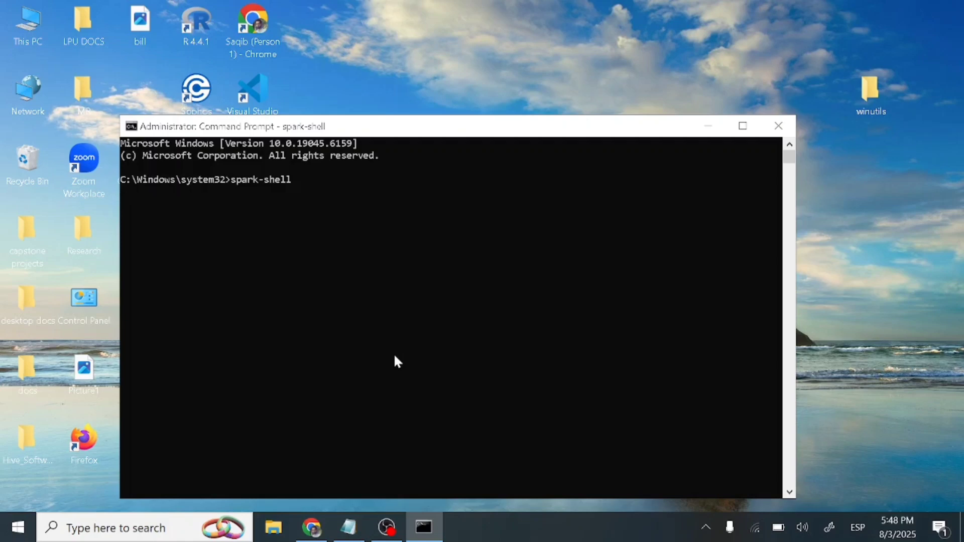
{"action": "right_click", "coordinate": [933, 194]}
{"action": "left_click", "coordinate": [895, 239]}
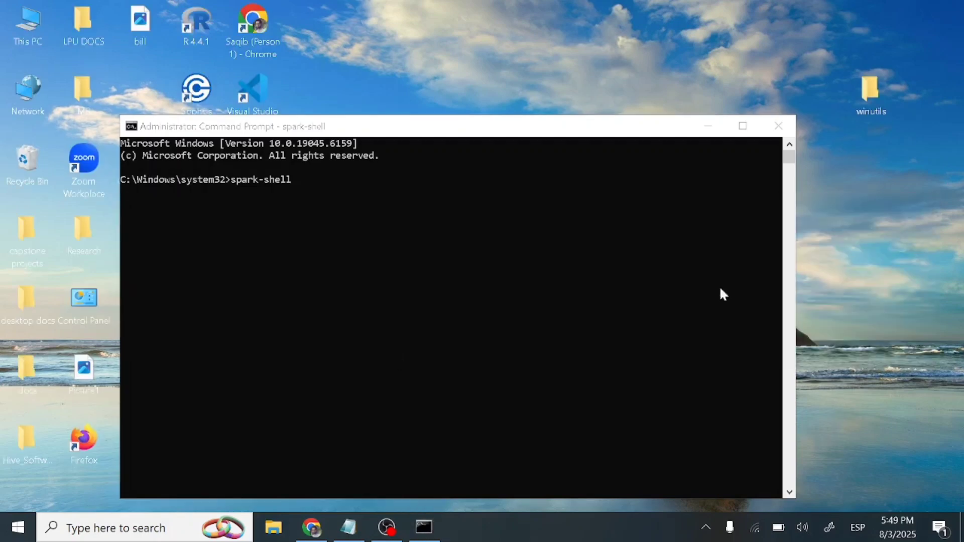
{"action": "left_click", "coordinate": [377, 264]}
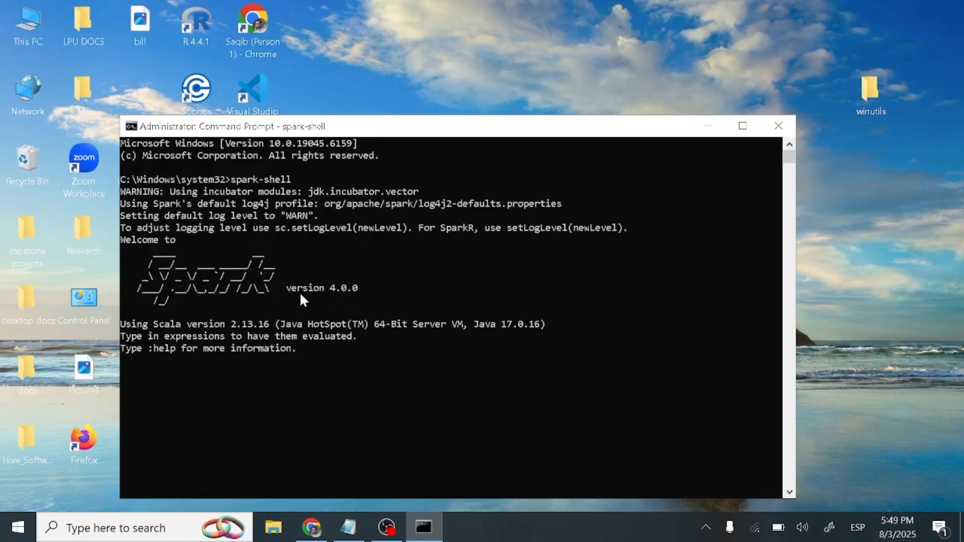
- Check the Spark version in the spark-shell welcome banner
{"action": "left_click_drag", "start_coordinate": [363, 290], "coordinate": [281, 291]}
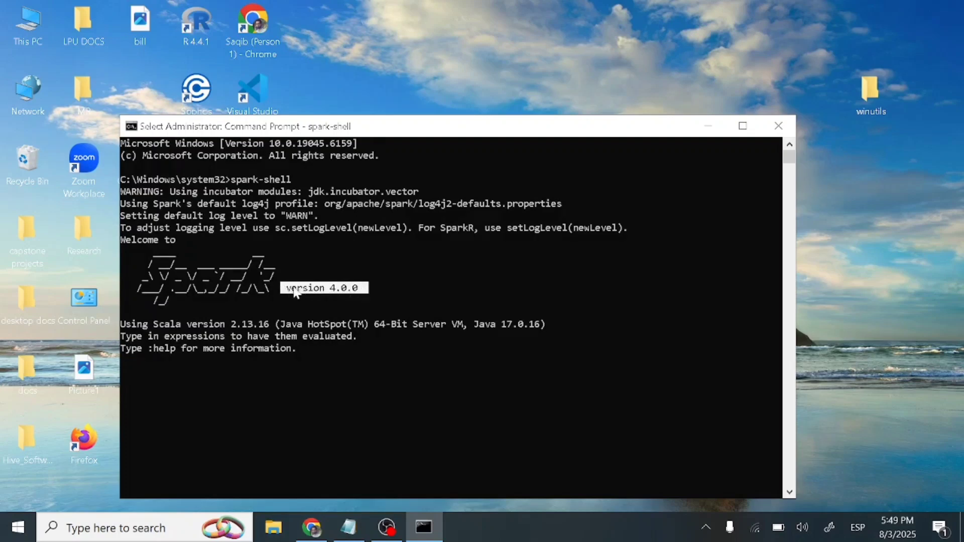
{"action": "left_click", "coordinate": [384, 292]}
{"action": "left_click_drag", "start_coordinate": [365, 288], "coordinate": [289, 288]}
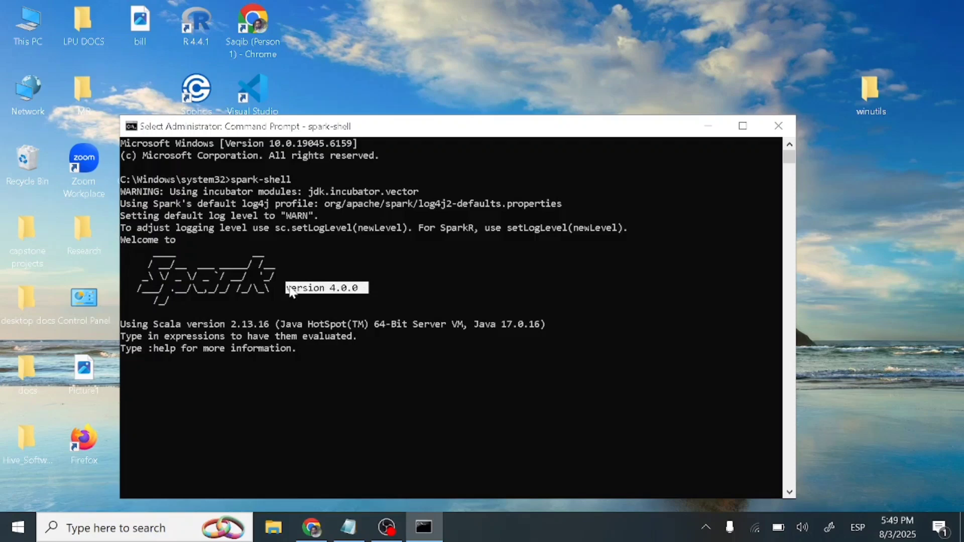
{"action": "left_click", "coordinate": [392, 299]}
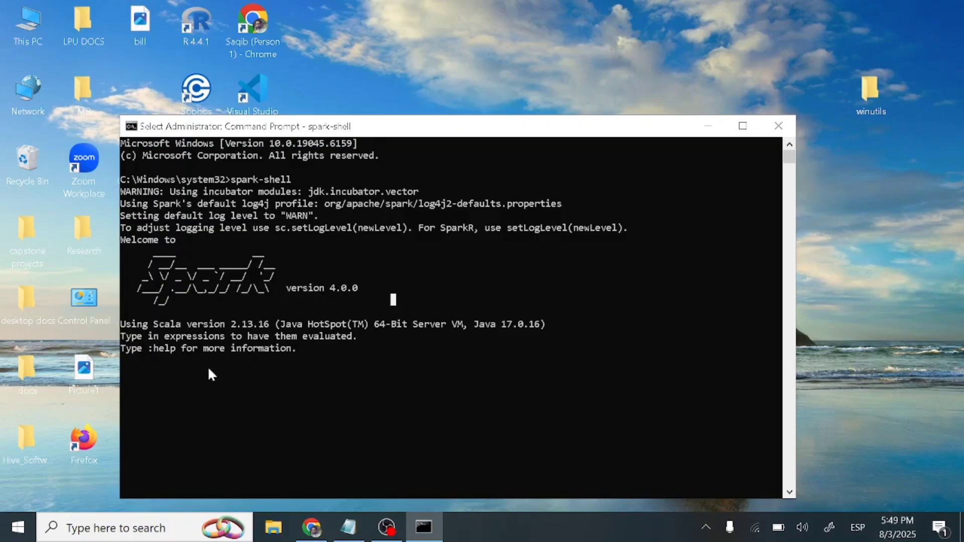
{"action": "scroll", "coordinate": [345, 302], "scroll_direction": "down", "scroll_amount": 3}
{"action": "scroll", "coordinate": [345, 312], "scroll_direction": "up", "scroll_amount": 3}
- Switch to Chrome, return to the Apache Spark downloads page and view the available Spark releases
{"action": "left_click", "coordinate": [311, 527]}
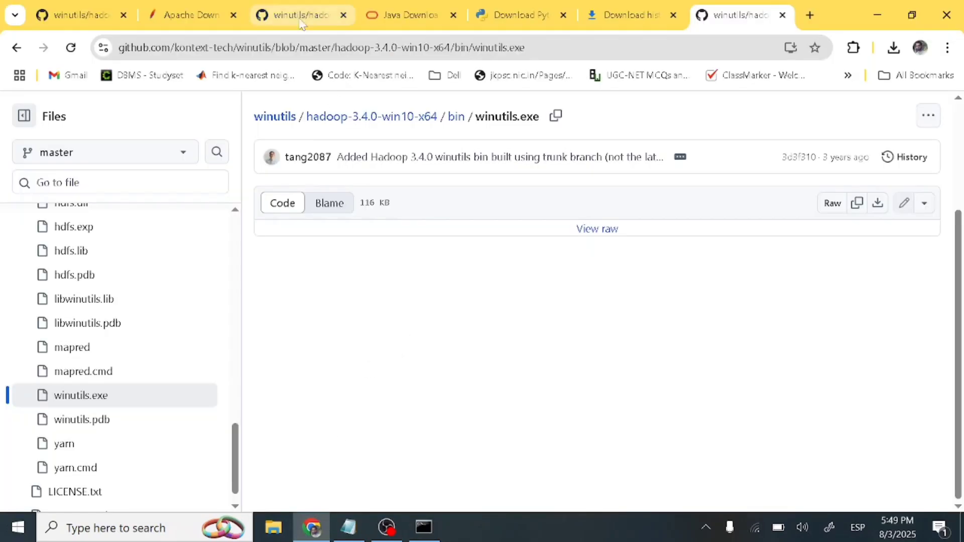
{"action": "left_click", "coordinate": [204, 16]}
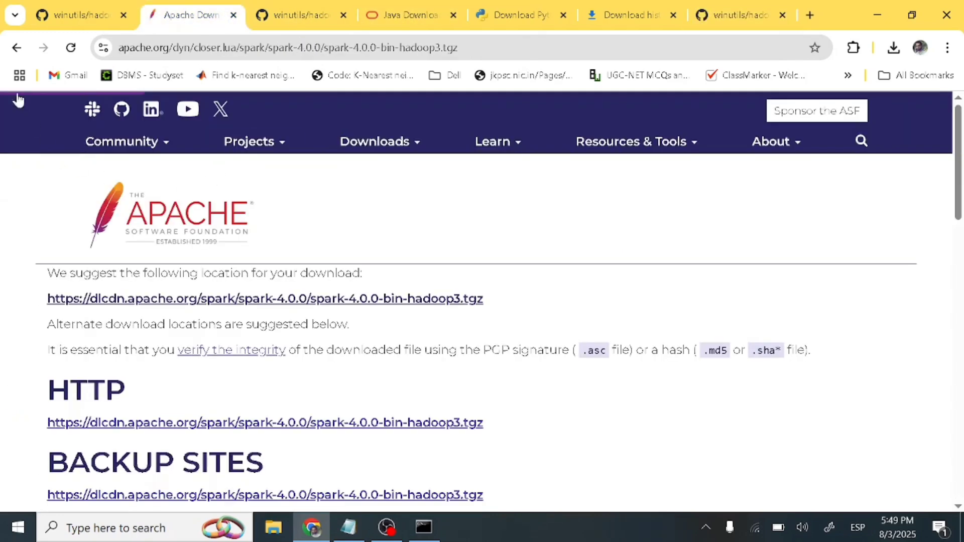
{"action": "left_click", "coordinate": [11, 50]}
{"action": "left_click", "coordinate": [300, 230]}
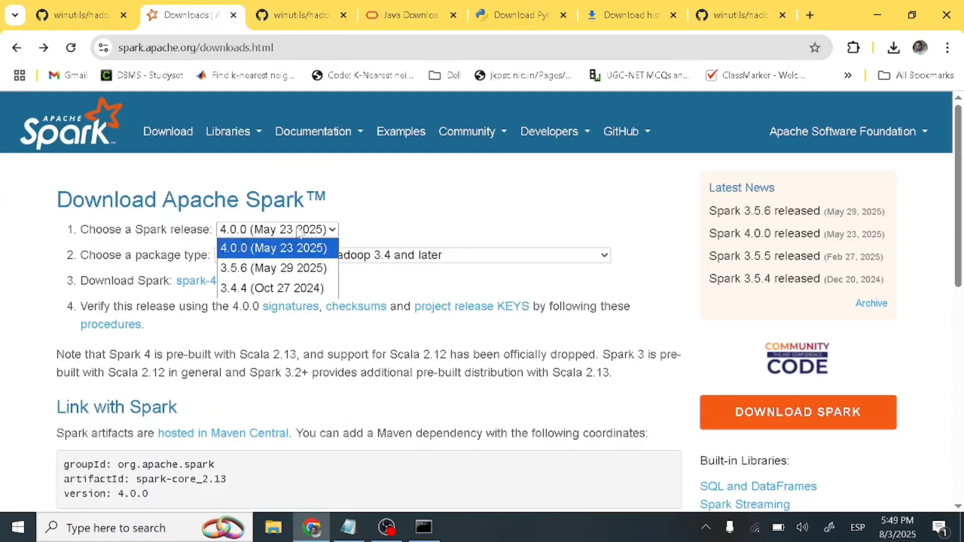
{"action": "left_click", "coordinate": [471, 230]}
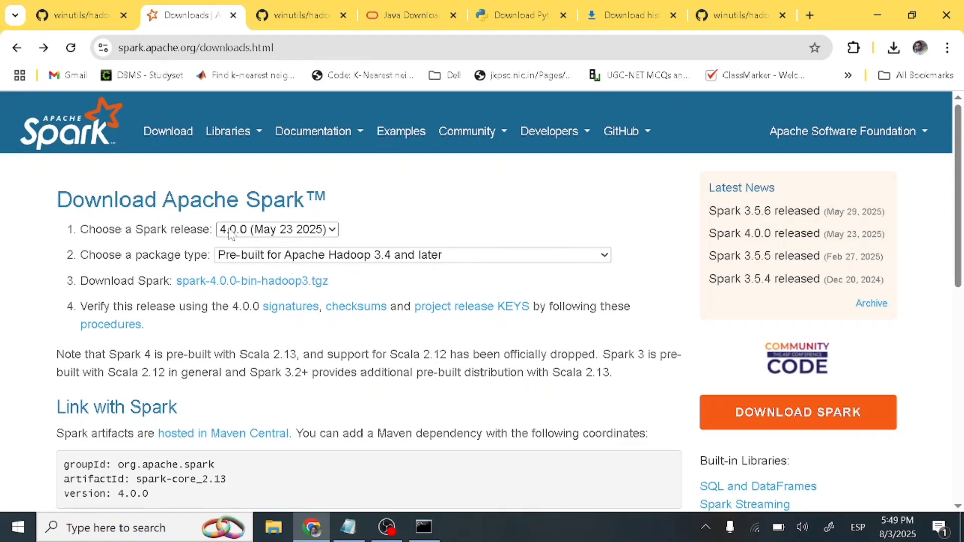
- Choose Spark release 3.5.6 (May 29 2025) to view its package type, and set the release back to 4.0.0 (May 23 2025)
{"action": "left_click", "coordinate": [326, 231]}
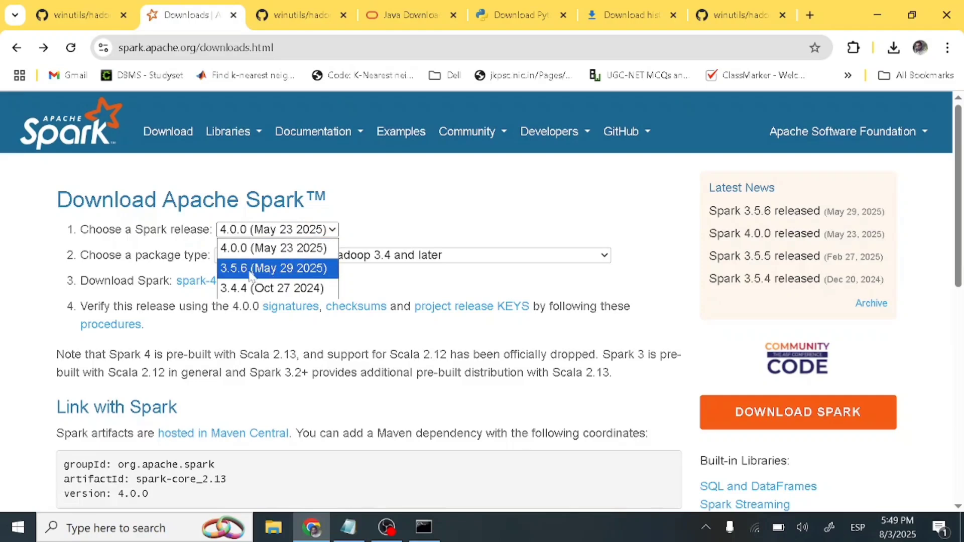
{"action": "left_click", "coordinate": [278, 275]}
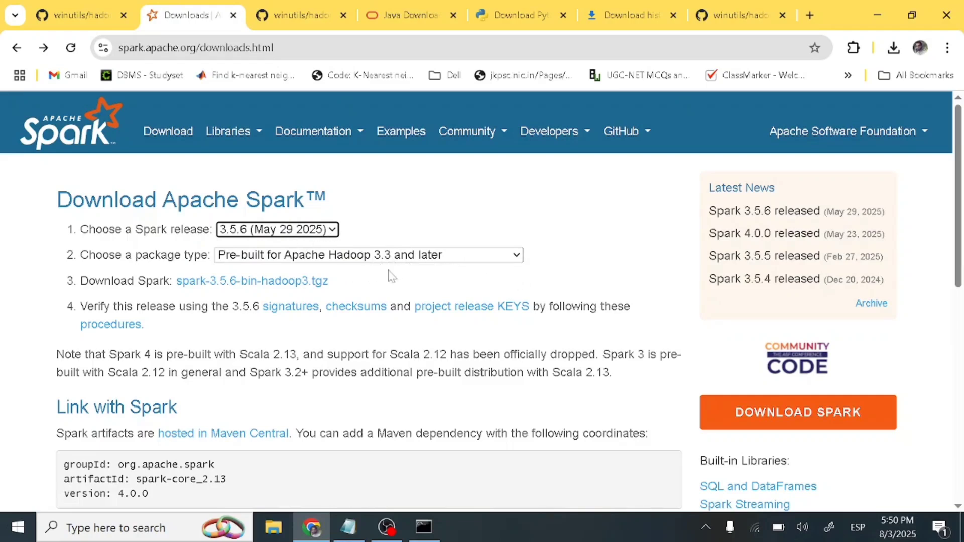
{"action": "left_click", "coordinate": [326, 231]}
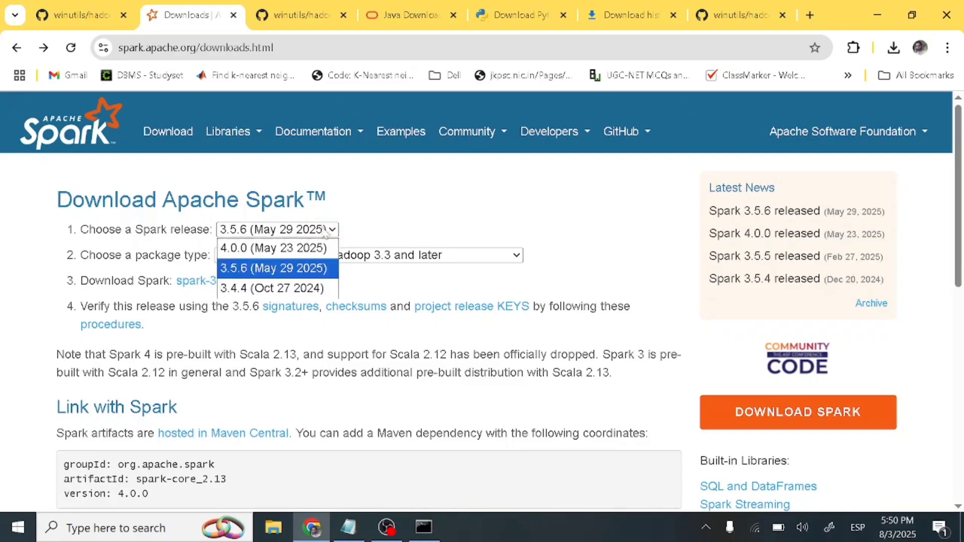
{"action": "left_click", "coordinate": [274, 248]}
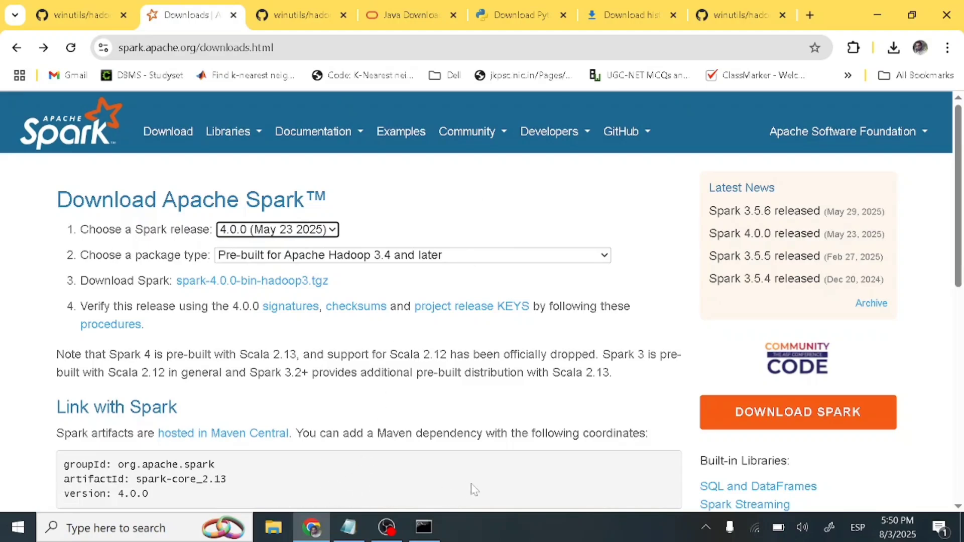
- Return to the Command Prompt running spark-shell, review its startup output and minimize the window
{"action": "left_click", "coordinate": [424, 527]}
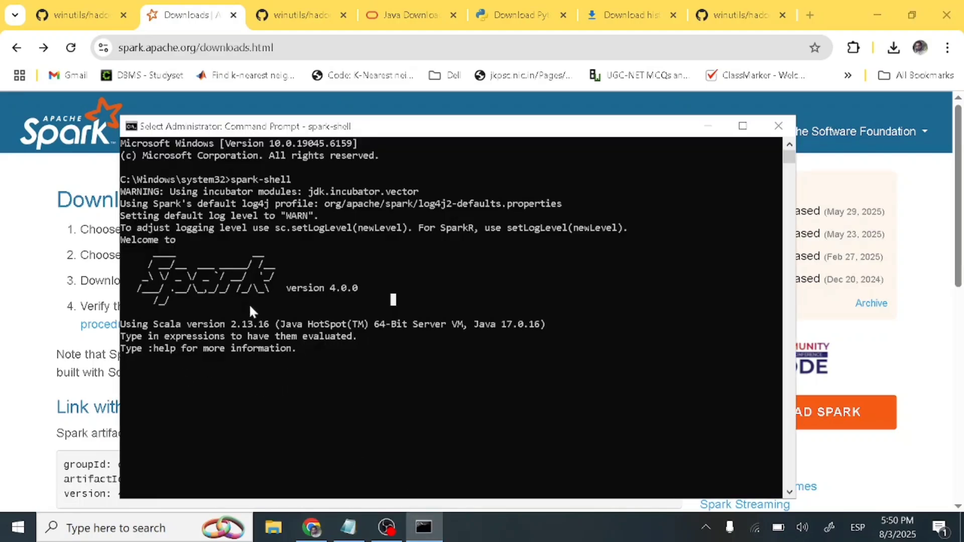
{"action": "scroll", "coordinate": [256, 316], "scroll_direction": "down", "scroll_amount": 3}
{"action": "scroll", "coordinate": [269, 311], "scroll_direction": "up", "scroll_amount": 1}
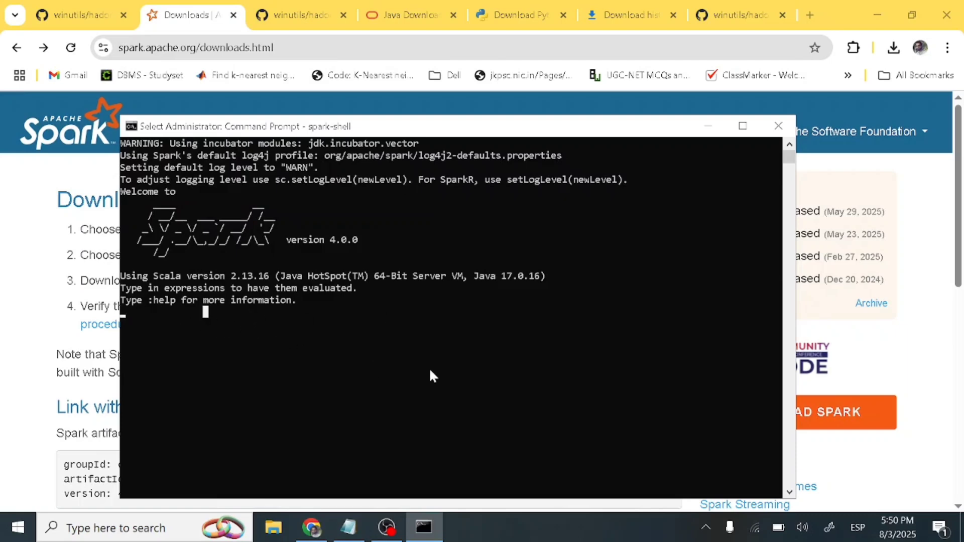
{"action": "left_click", "coordinate": [708, 126]}
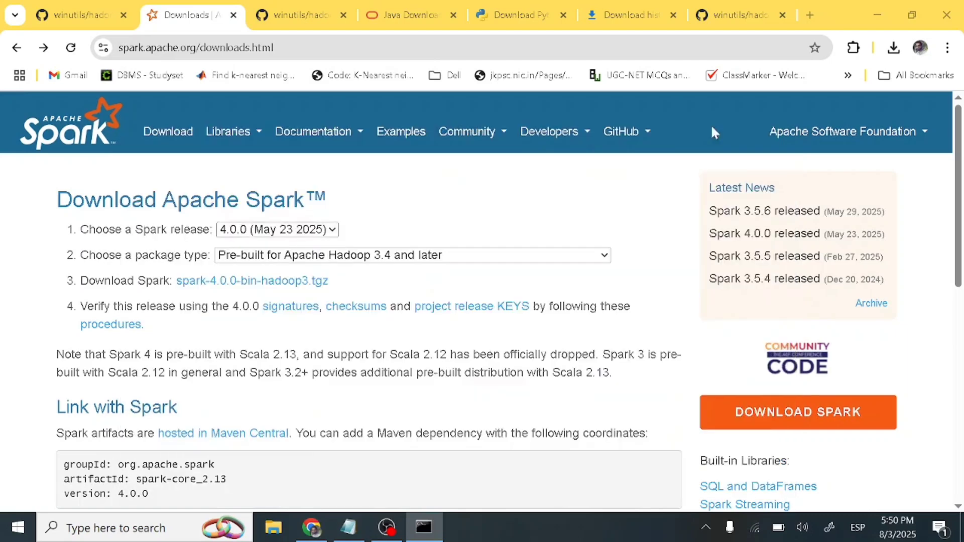
- Open a new Command Prompt as administrator and launch pyspark in it
{"action": "left_click", "coordinate": [120, 532]}
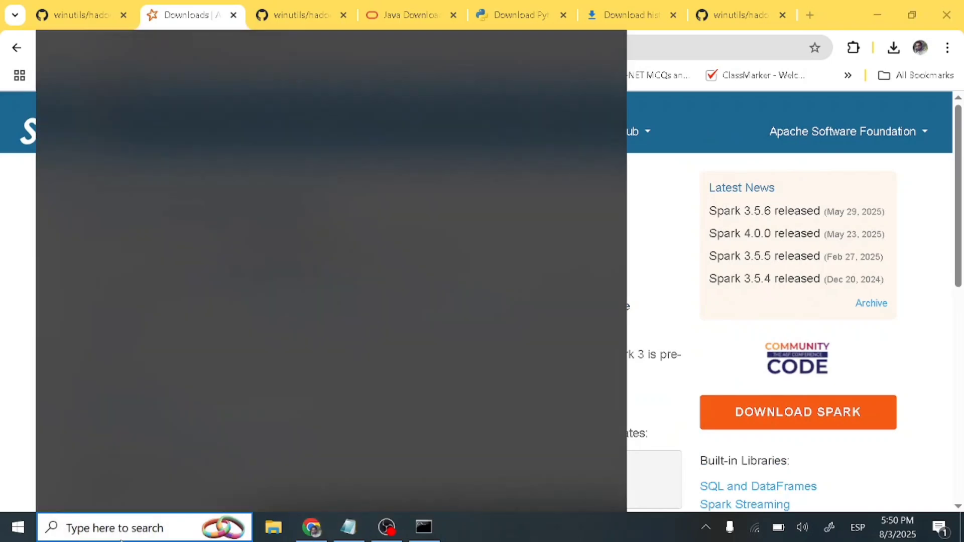
{"action": "type", "text": "cmd"}
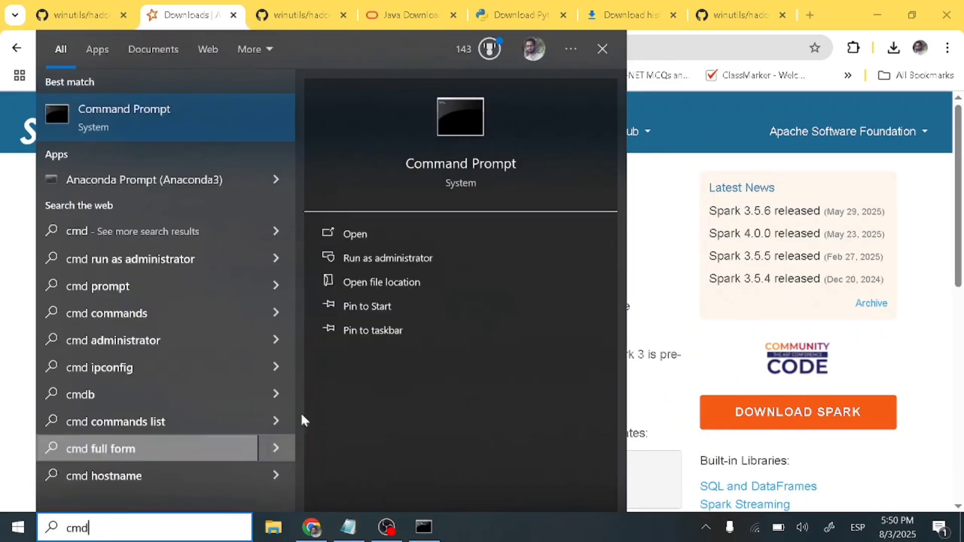
{"action": "left_click", "coordinate": [440, 258]}
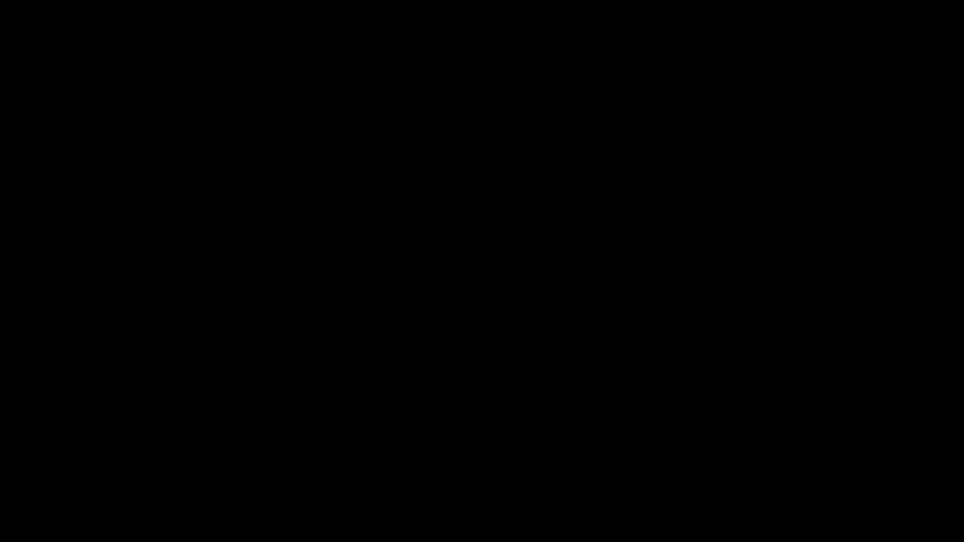
{"action": "type", "text": "pyspark"}
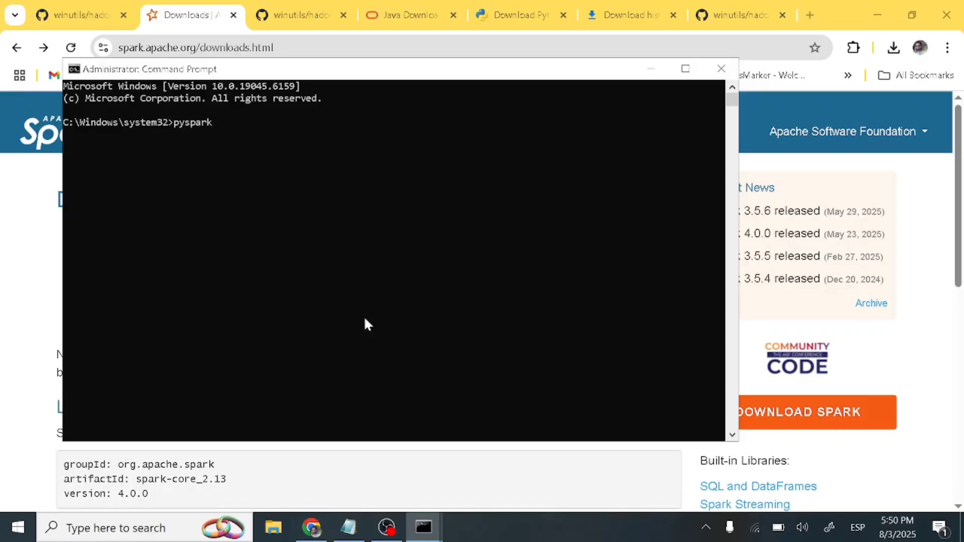
{"action": "key", "text": "Return"}
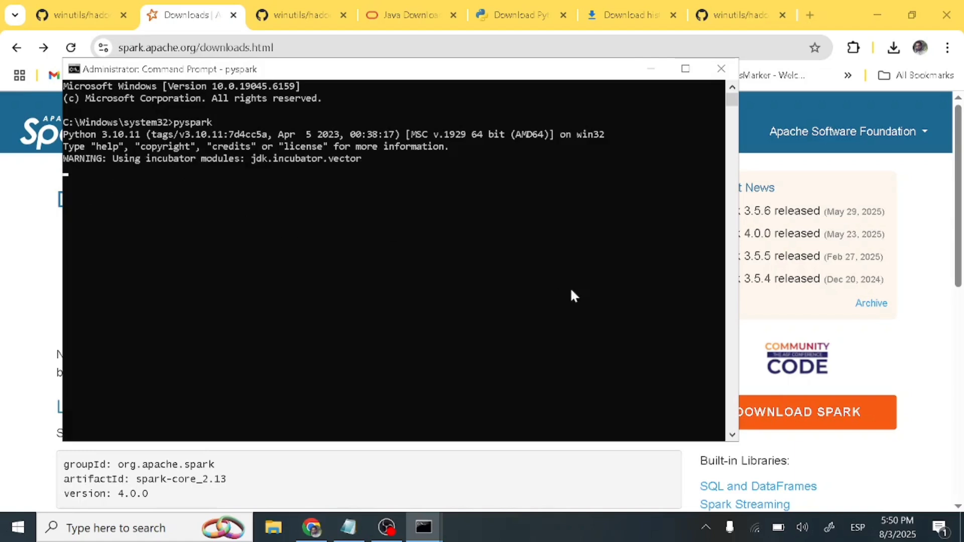
- Switch between the spark-shell and pyspark windows and check the Spark version in the pyspark welcome banner
{"action": "left_click", "coordinate": [424, 526]}
{"action": "left_click", "coordinate": [333, 469]}
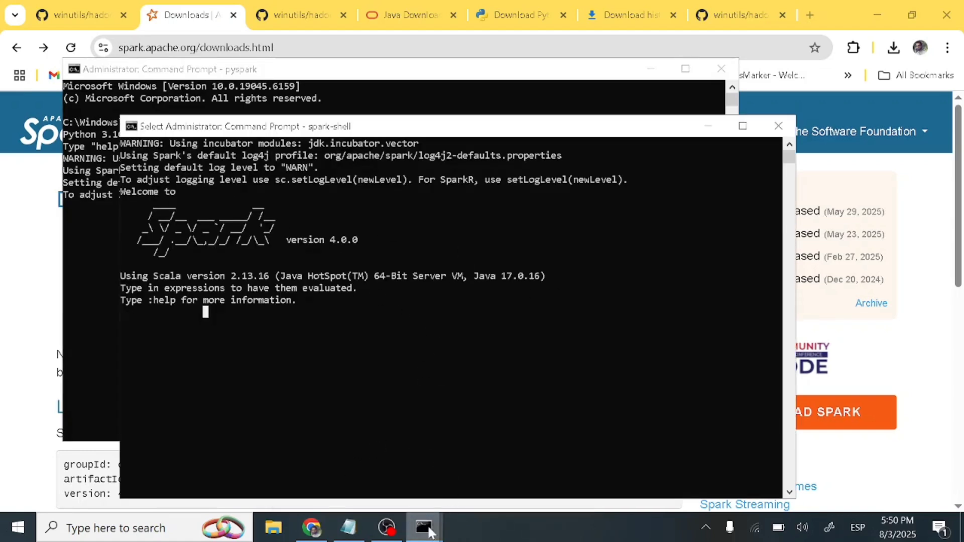
{"action": "mouse_move", "coordinate": [424, 526]}
{"action": "left_click", "coordinate": [486, 464]}
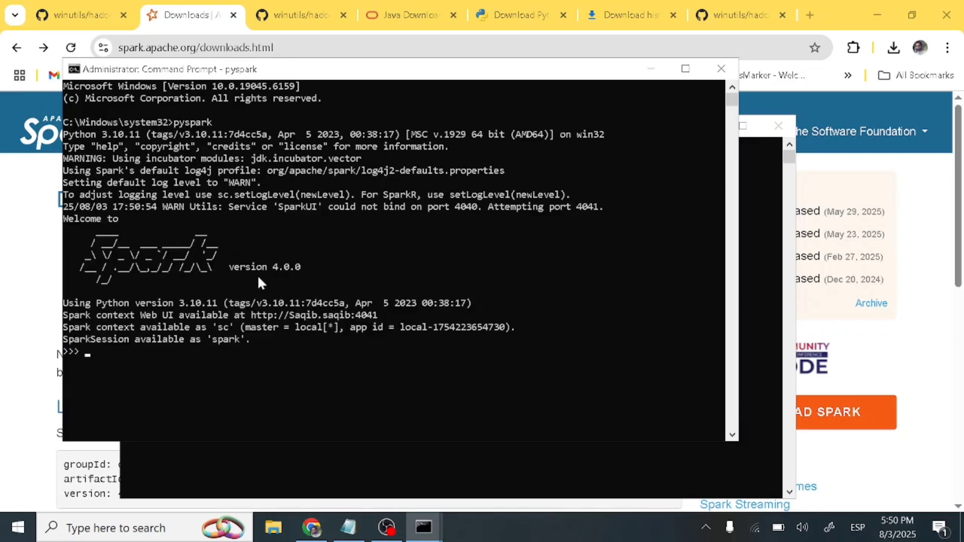
{"action": "scroll", "coordinate": [257, 275], "scroll_direction": "down", "scroll_amount": 1}
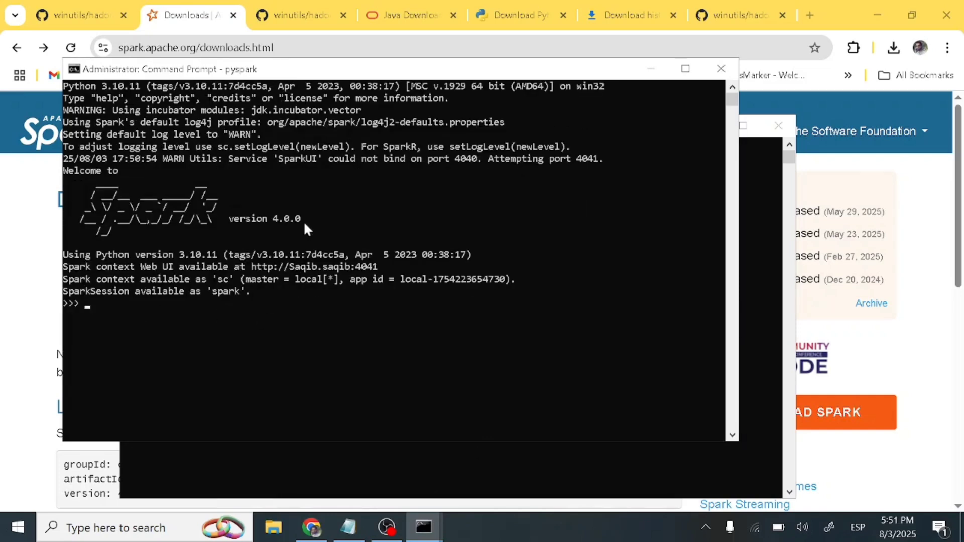
{"action": "left_click_drag", "start_coordinate": [312, 220], "coordinate": [229, 219]}
- Run print("Hello world") at the pyspark prompt, and minimize that window after checking the output
{"action": "left_click", "coordinate": [160, 315]}
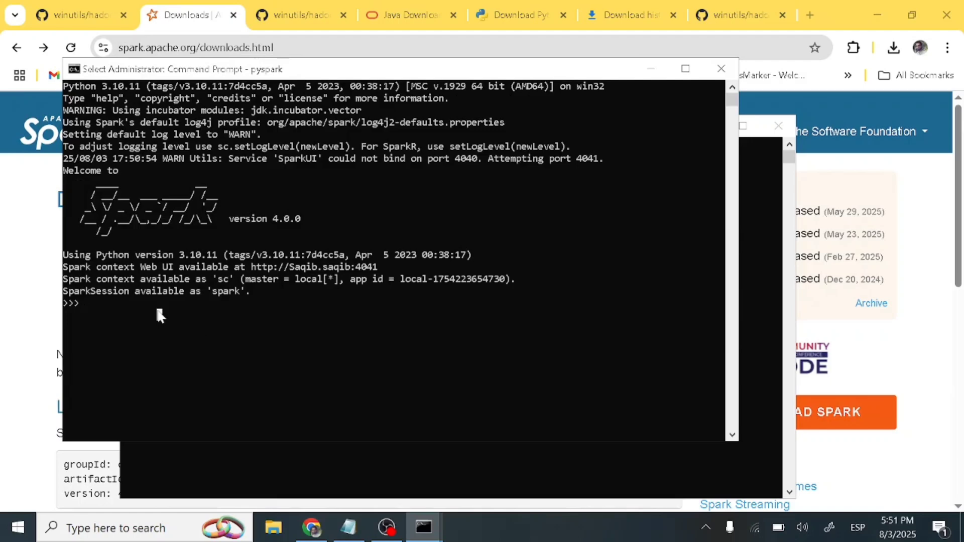
{"action": "type", "text": "print"}
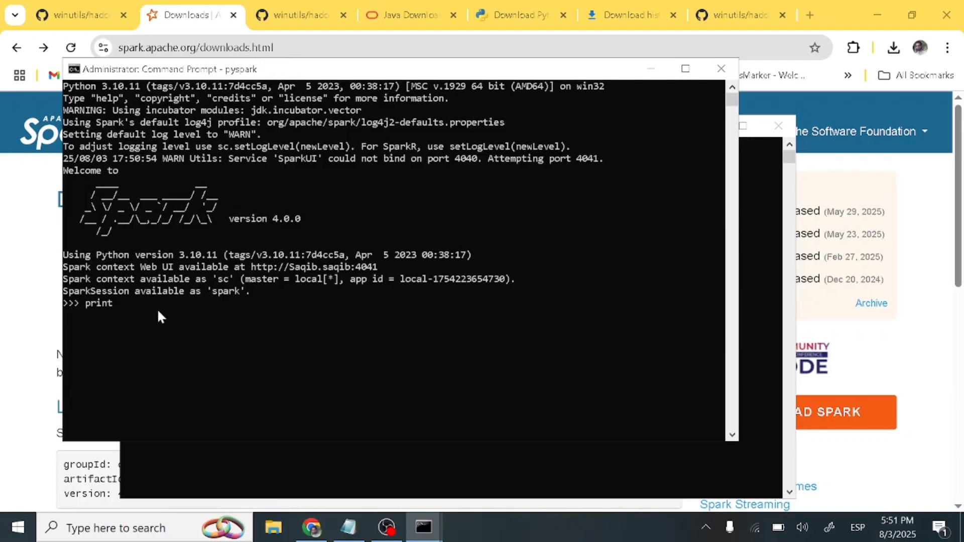
{"action": "type", "text": "(\"Hello world\")"}
{"action": "key", "text": "Return"}
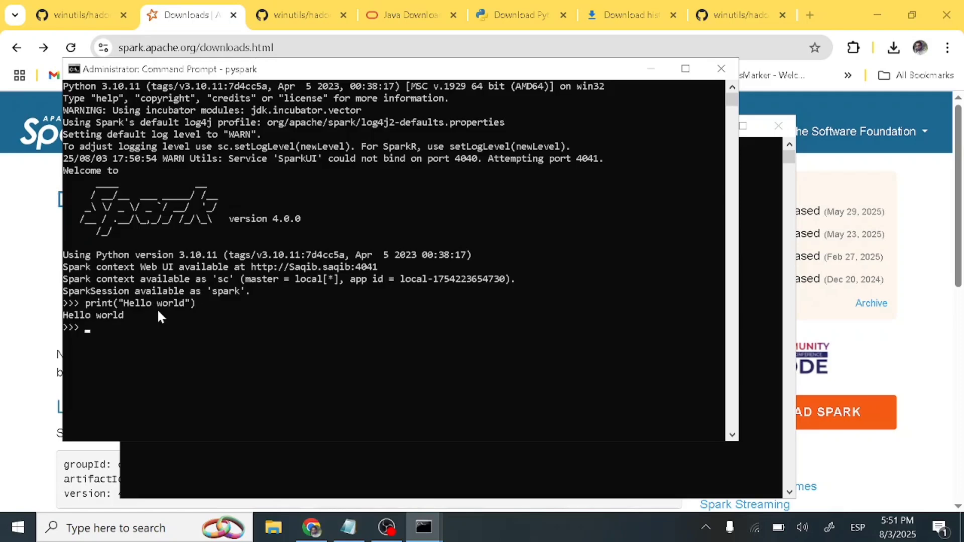
{"action": "left_click_drag", "start_coordinate": [148, 315], "coordinate": [63, 315]}
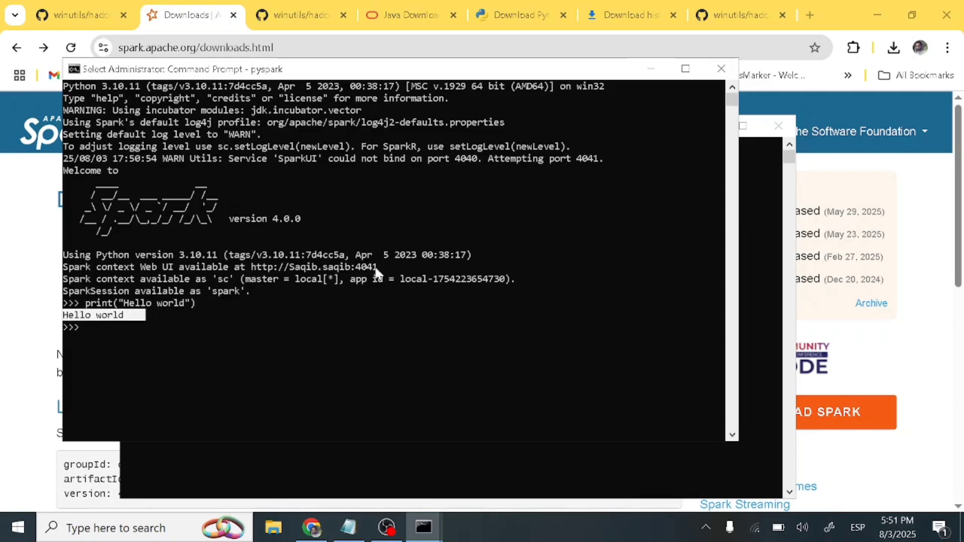
{"action": "left_click", "coordinate": [651, 69]}
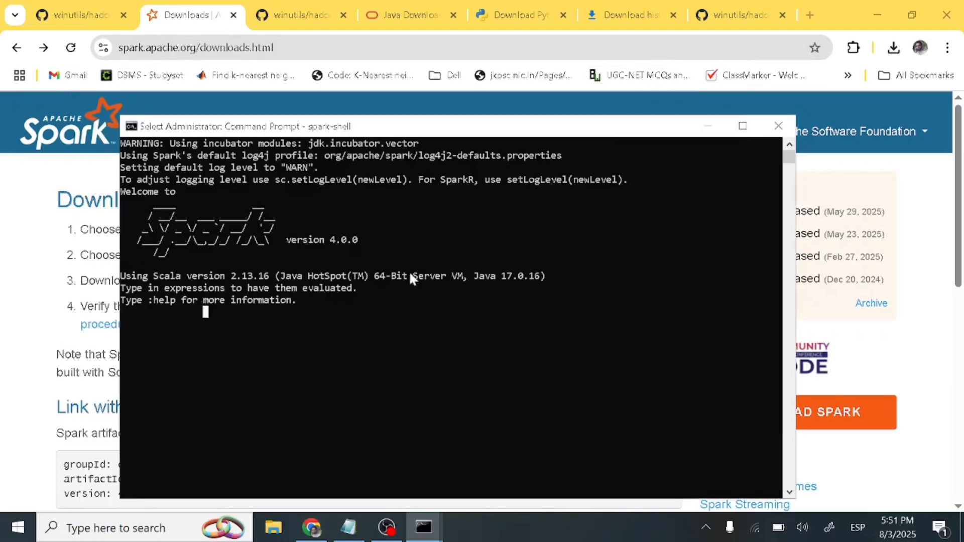
- Clear the text selection in the spark-shell window and run print("hello world") at the scala prompt
{"action": "left_click", "coordinate": [167, 312]}
{"action": "right_click", "coordinate": [176, 311]}
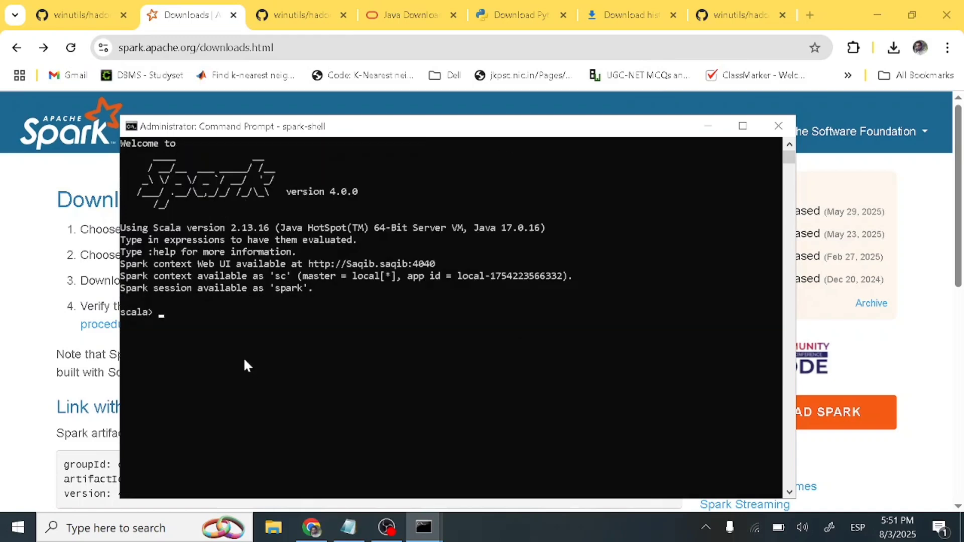
{"action": "scroll", "coordinate": [268, 337], "scroll_direction": "up", "scroll_amount": 1}
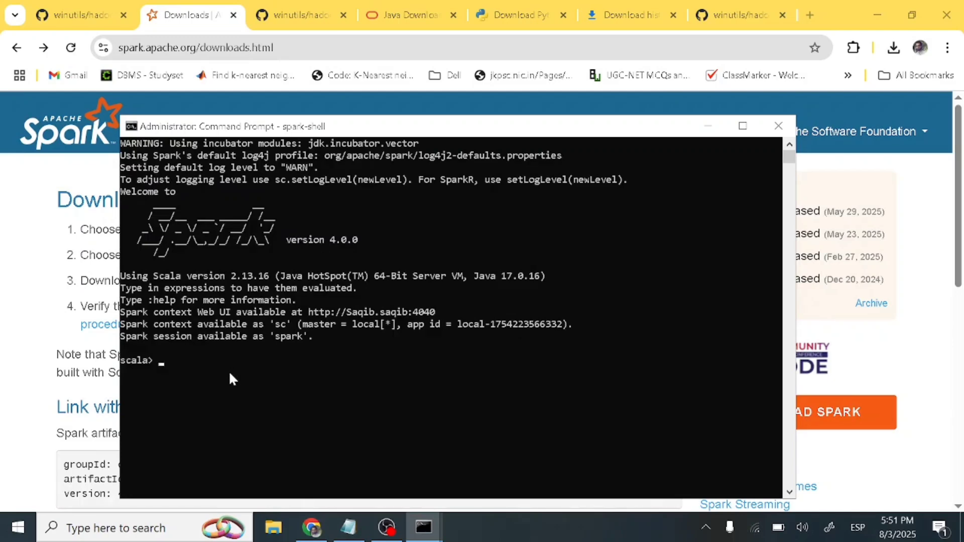
{"action": "type", "text": "print(\"hello world\""}
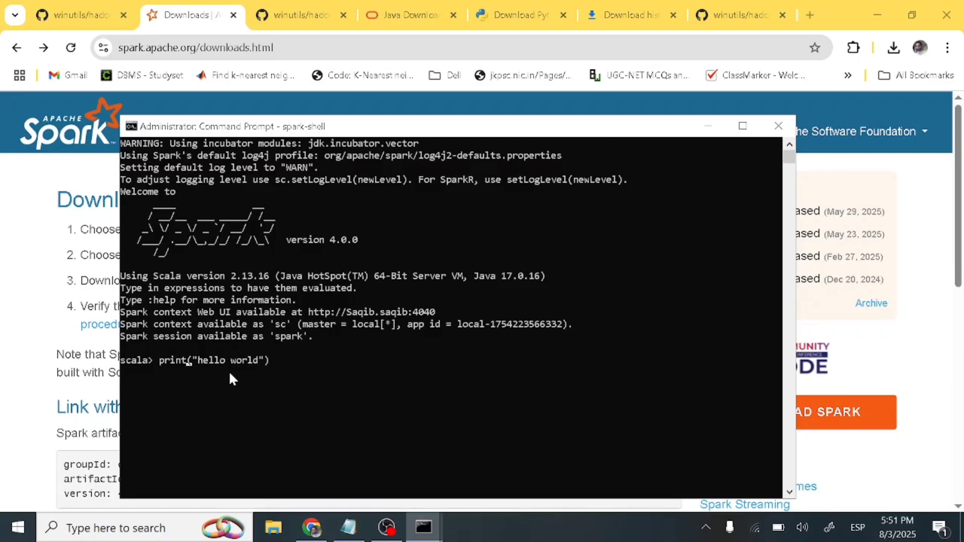
{"action": "type", "text": ")"}
{"action": "key", "text": "Return"}
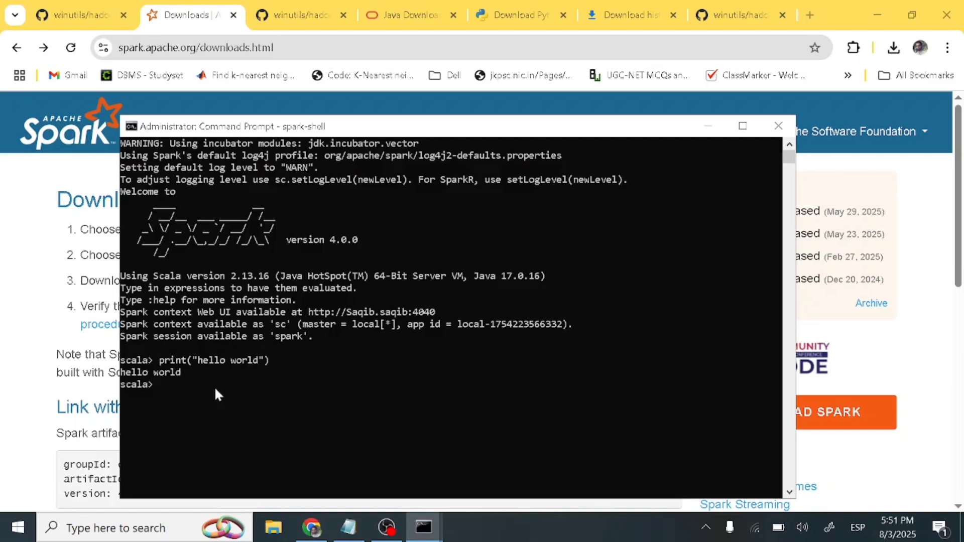
- Check the output of the Scala print command and minimize the spark-shell window
{"action": "left_click_drag", "start_coordinate": [202, 373], "coordinate": [120, 375]}
{"action": "left_click", "coordinate": [322, 326]}
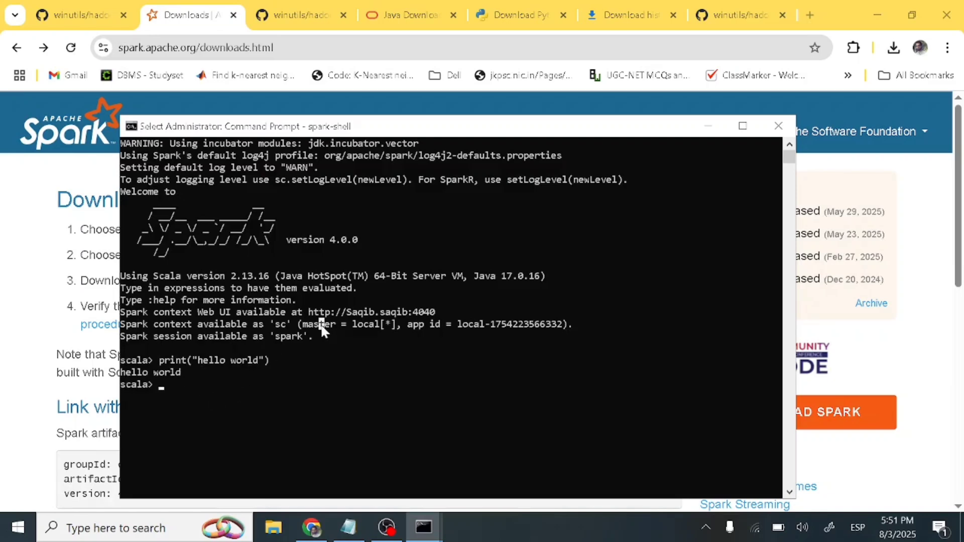
{"action": "left_click", "coordinate": [707, 126]}
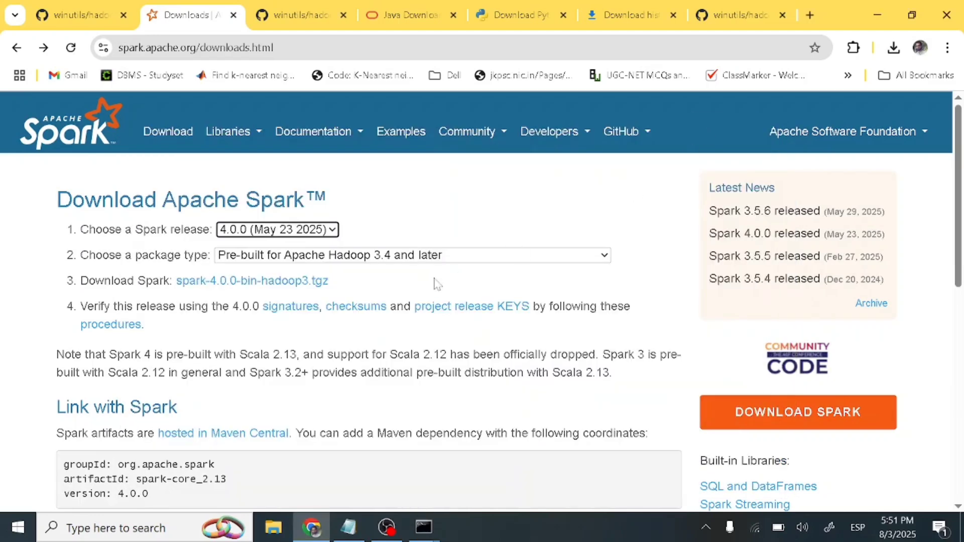